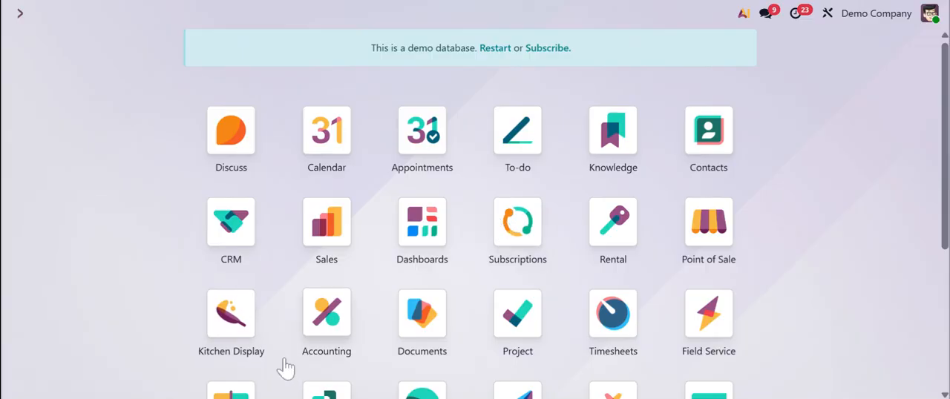
Open the CRM application and look across the stages of the opportunity pipeline
{"action": "left_click", "coordinate": [253, 223]}
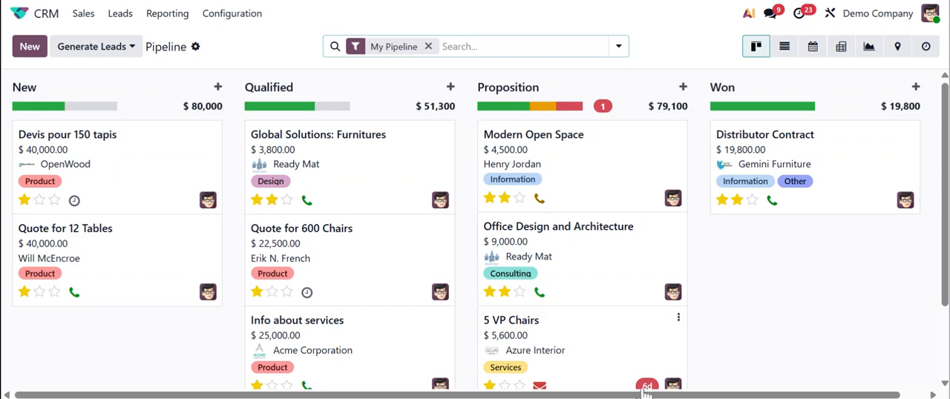
{"action": "scroll", "coordinate": [642, 396], "scroll_direction": "right", "scroll_amount": 1}
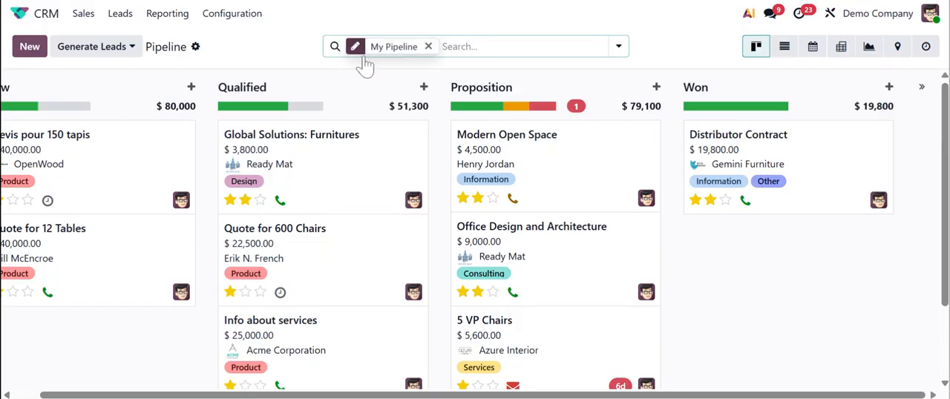
{"action": "scroll", "coordinate": [463, 241], "scroll_direction": "left", "scroll_amount": 1}
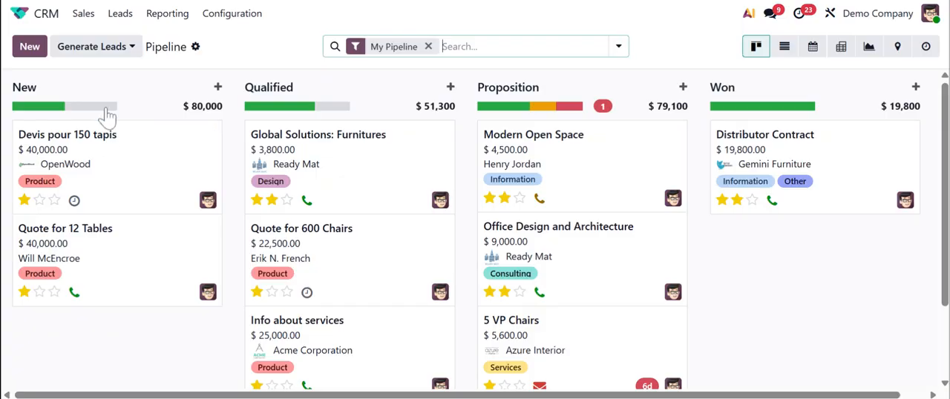
Open the list of leads and look through all of its entries
{"action": "left_click", "coordinate": [119, 15]}
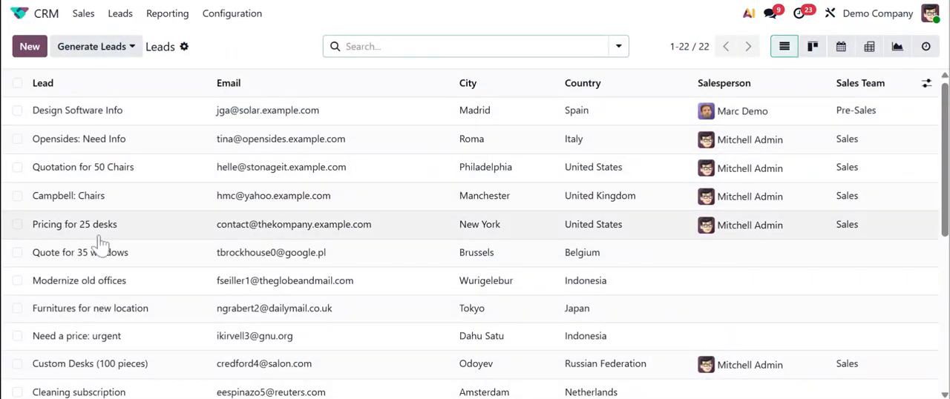
{"action": "scroll", "coordinate": [125, 282], "scroll_direction": "down", "scroll_amount": 5}
{"action": "scroll", "coordinate": [212, 238], "scroll_direction": "up", "scroll_amount": 2}
{"action": "scroll", "coordinate": [212, 237], "scroll_direction": "up", "scroll_amount": 4}
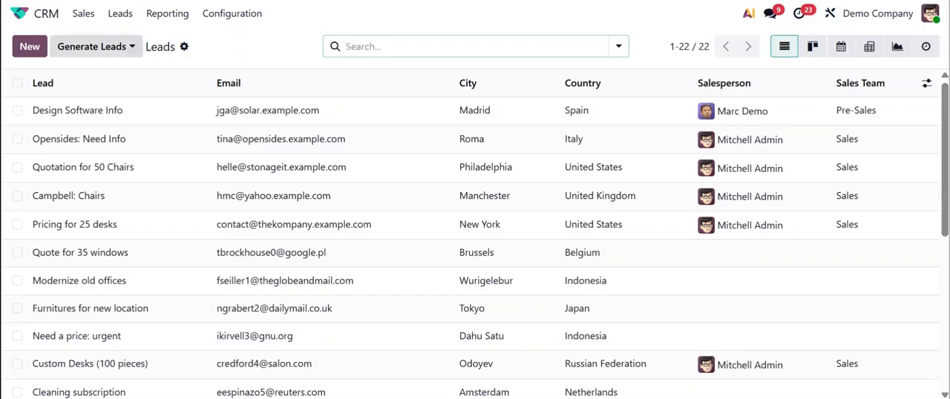
{"action": "scroll", "coordinate": [183, 328], "scroll_direction": "down", "scroll_amount": 4}
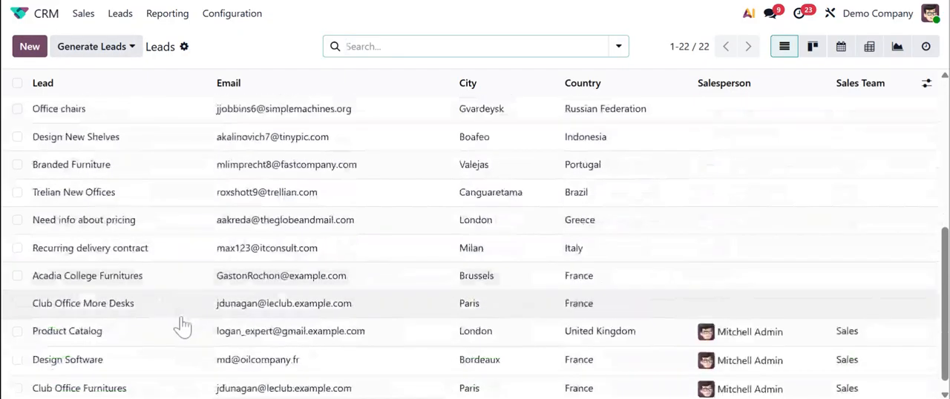
{"action": "scroll", "coordinate": [183, 325], "scroll_direction": "up", "scroll_amount": 4}
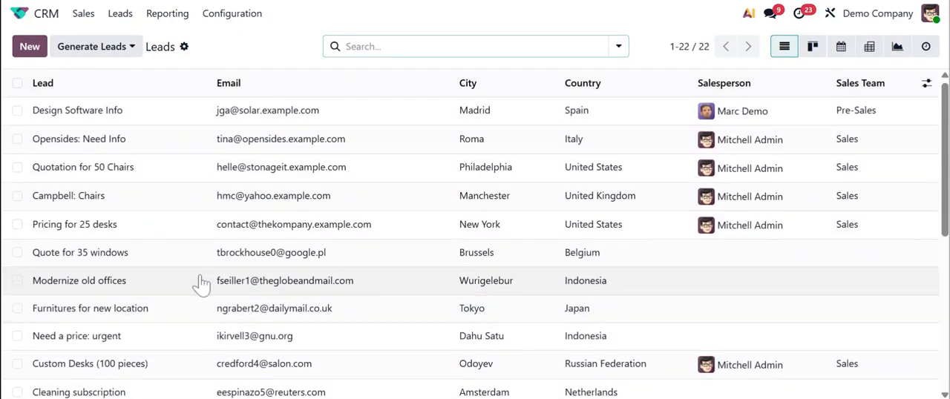
Review the Quotation for 50 Chairs lead's message history and extra marketing information, and return to the leads list
{"action": "left_click", "coordinate": [141, 171]}
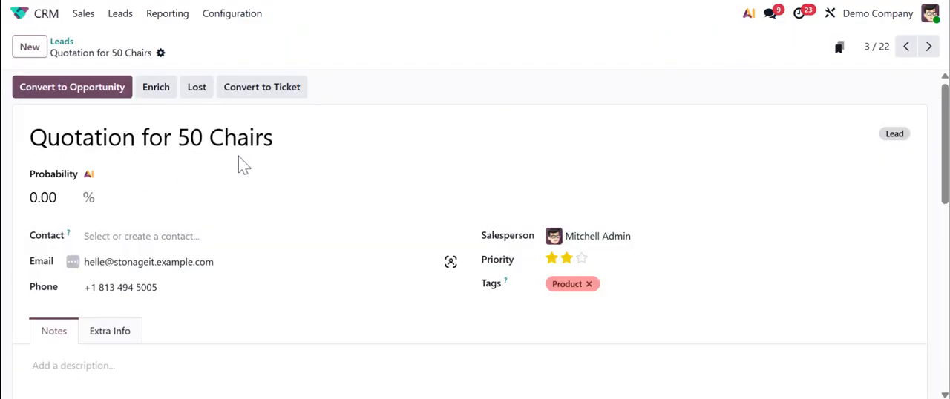
{"action": "scroll", "coordinate": [198, 342], "scroll_direction": "down", "scroll_amount": 10}
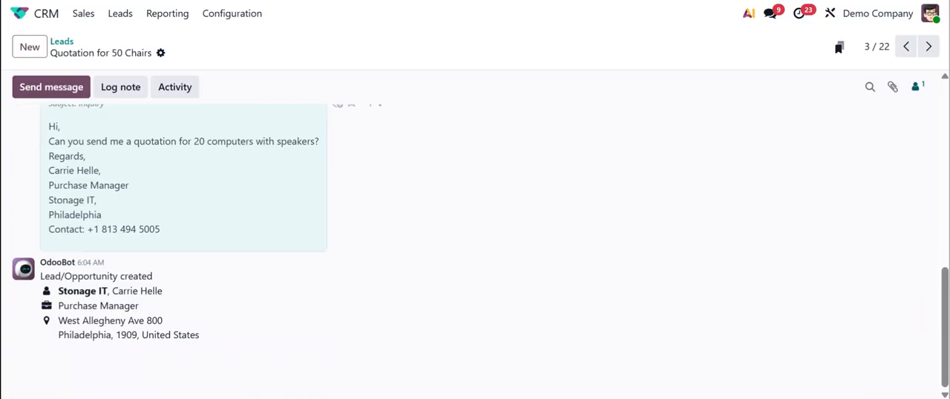
{"action": "scroll", "coordinate": [198, 352], "scroll_direction": "up", "scroll_amount": 2}
{"action": "scroll", "coordinate": [126, 266], "scroll_direction": "up", "scroll_amount": 5}
{"action": "scroll", "coordinate": [123, 148], "scroll_direction": "down", "scroll_amount": 3}
{"action": "left_click", "coordinate": [102, 182]}
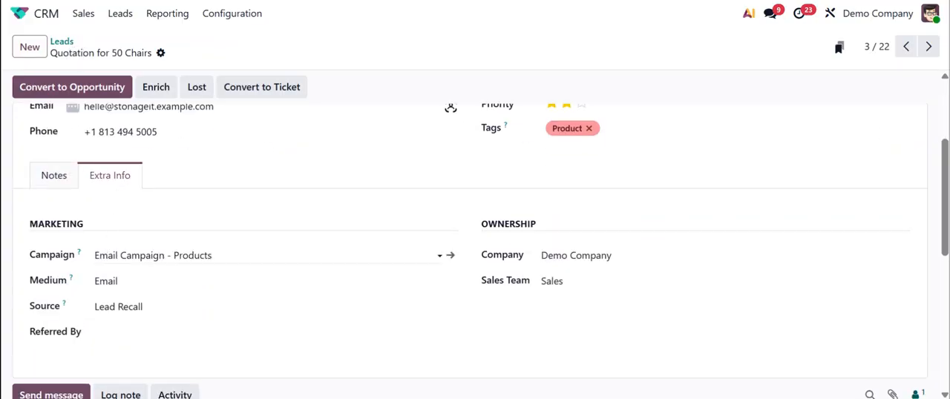
{"action": "left_click", "coordinate": [123, 281]}
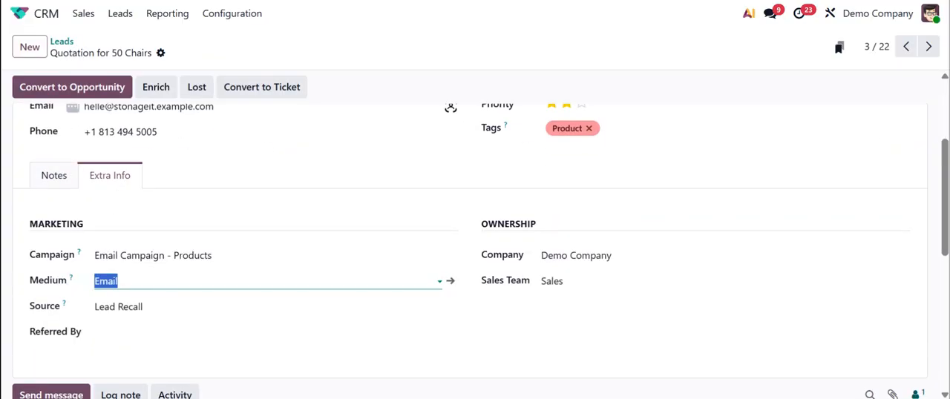
{"action": "scroll", "coordinate": [475, 253], "scroll_direction": "up", "scroll_amount": 3}
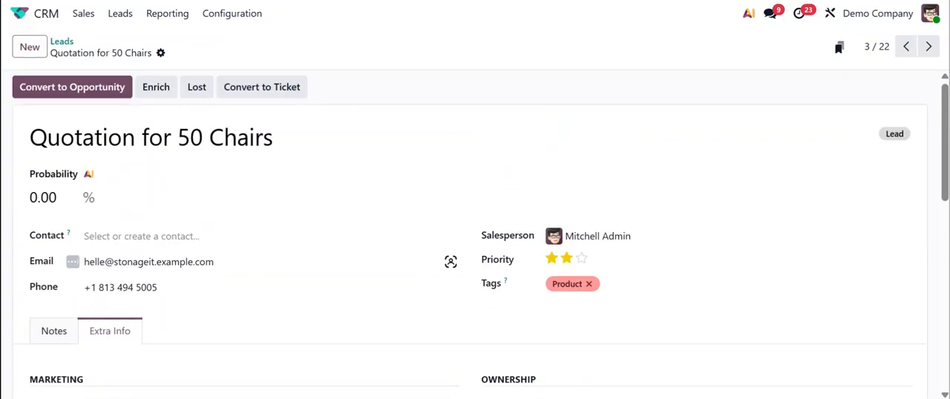
{"action": "left_click", "coordinate": [61, 42]}
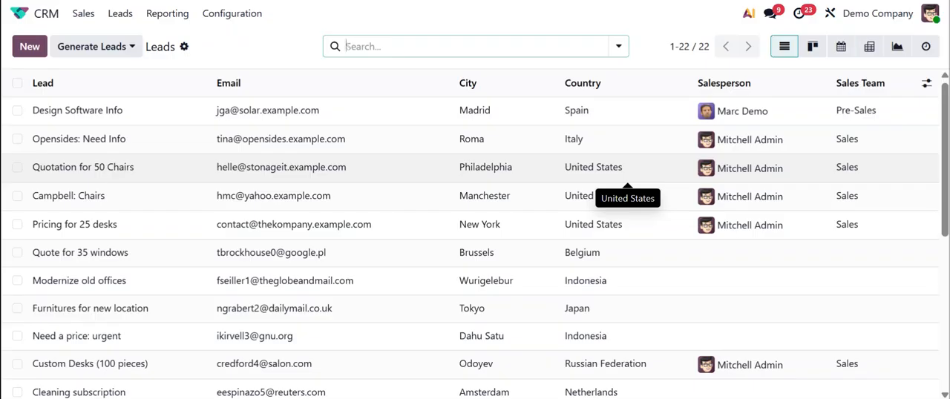
Open the Design Software Info lead and page through the lead records to the Pricing for 25 desks lead
{"action": "scroll", "coordinate": [241, 356], "scroll_direction": "down", "scroll_amount": 5}
{"action": "scroll", "coordinate": [162, 245], "scroll_direction": "up", "scroll_amount": 5}
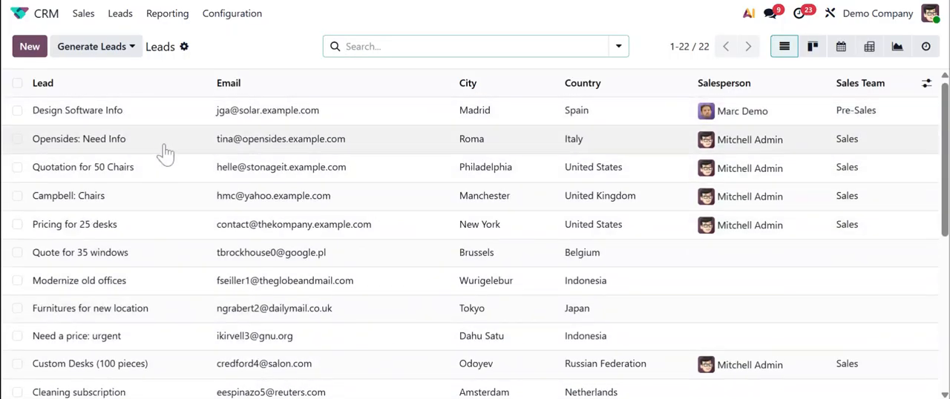
{"action": "left_click", "coordinate": [195, 119]}
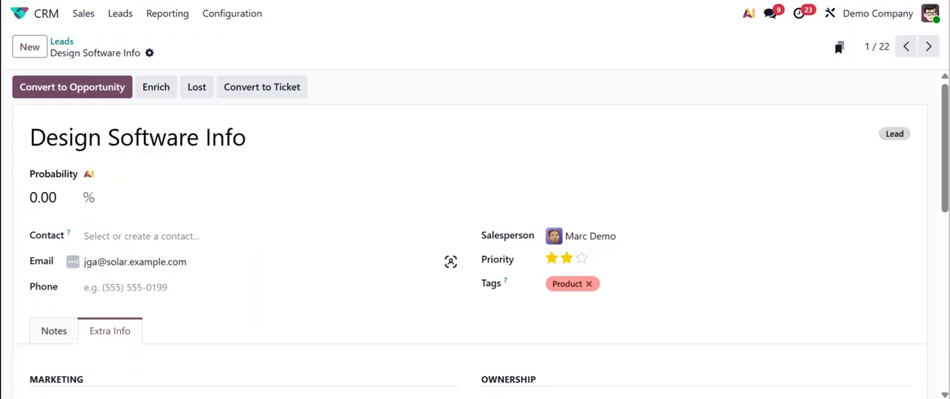
{"action": "left_click", "coordinate": [931, 46]}
{"action": "left_click", "coordinate": [929, 48]}
{"action": "left_click", "coordinate": [929, 48]}
{"action": "left_click", "coordinate": [928, 47]}
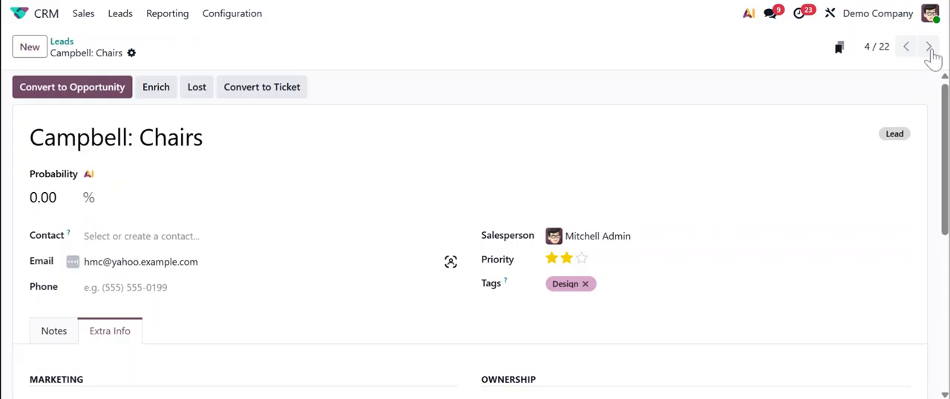
{"action": "left_click", "coordinate": [929, 48]}
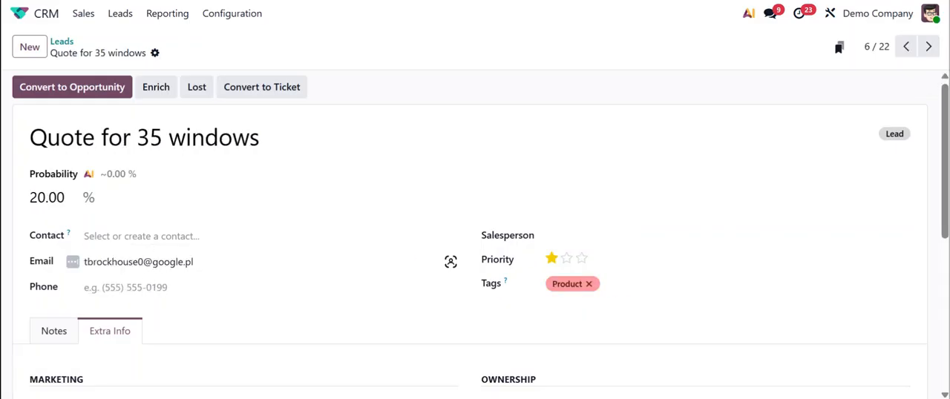
{"action": "left_click", "coordinate": [907, 47]}
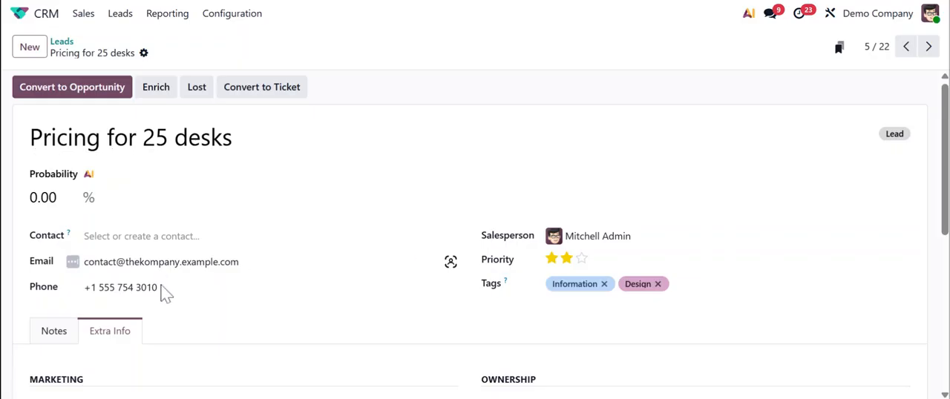
Review the Pricing for 25 desks lead's contact details, marketing information and activity log
{"action": "scroll", "coordinate": [178, 215], "scroll_direction": "down", "scroll_amount": 5}
{"action": "scroll", "coordinate": [171, 256], "scroll_direction": "up", "scroll_amount": 5}
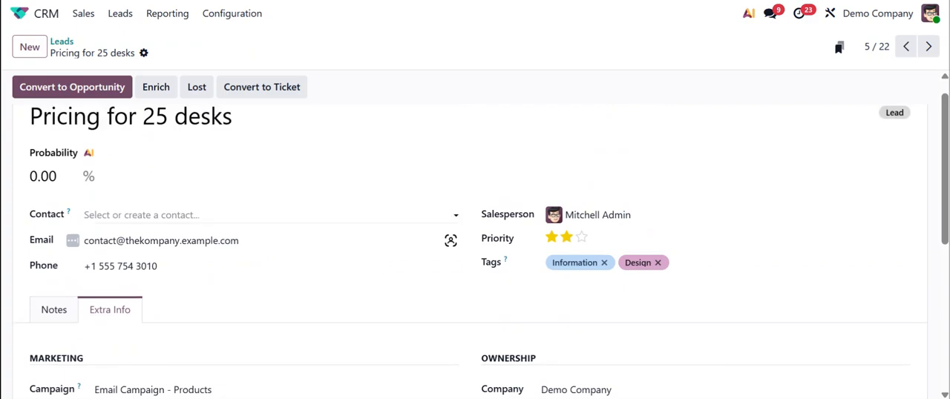
{"action": "scroll", "coordinate": [359, 334], "scroll_direction": "down", "scroll_amount": 5}
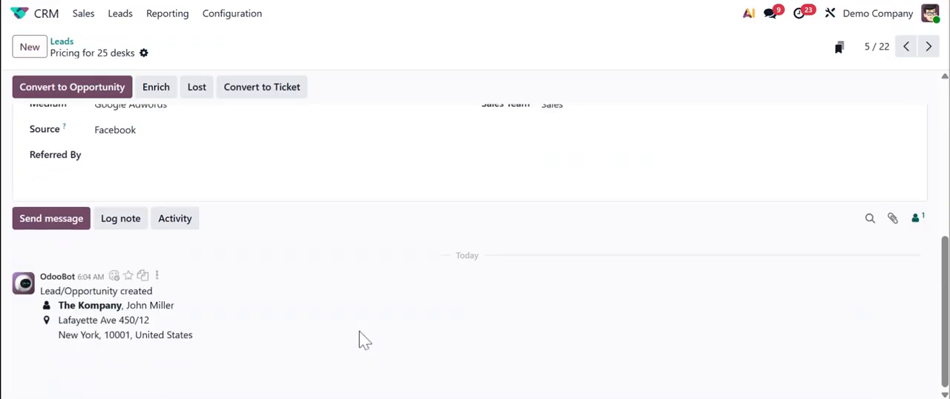
{"action": "scroll", "coordinate": [359, 339], "scroll_direction": "up", "scroll_amount": 5}
Start converting the lead, preview merging with existing opportunities, and set the conversion action back to Convert to opportunity
{"action": "left_click", "coordinate": [108, 95]}
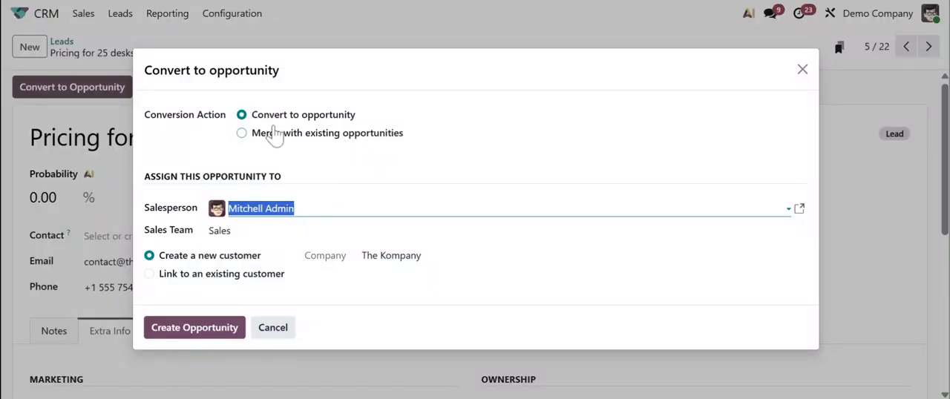
{"action": "left_click", "coordinate": [320, 142]}
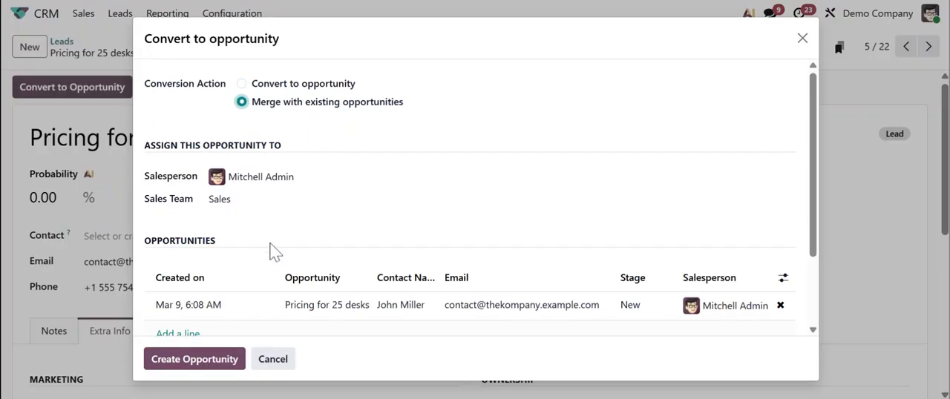
{"action": "scroll", "coordinate": [268, 260], "scroll_direction": "down", "scroll_amount": 1}
{"action": "scroll", "coordinate": [323, 260], "scroll_direction": "up", "scroll_amount": 1}
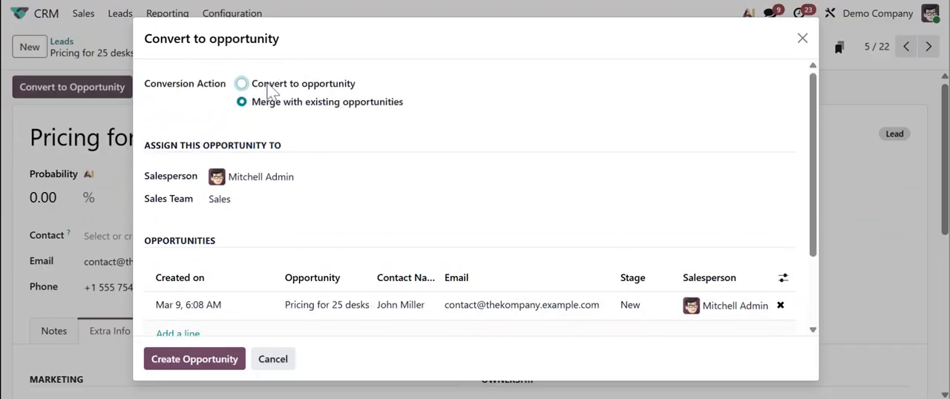
{"action": "left_click", "coordinate": [241, 84]}
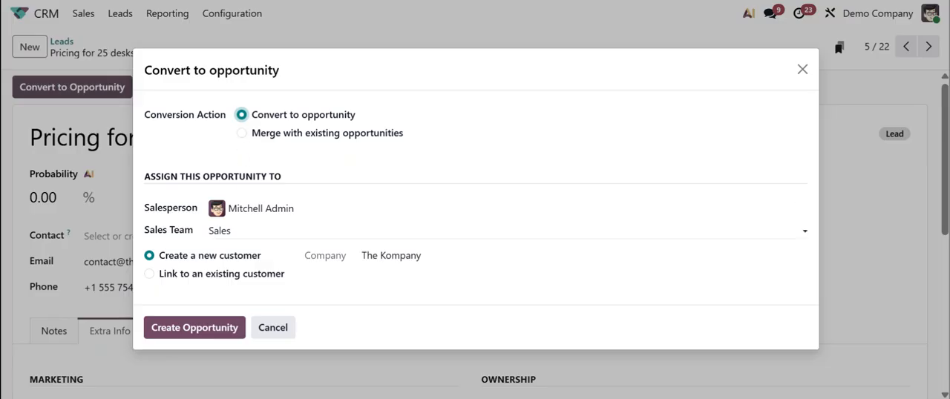
Check the existing-customer link option, choose to create a new customer instead, and create the opportunity
{"action": "left_click", "coordinate": [182, 276]}
{"action": "left_click", "coordinate": [445, 277]}
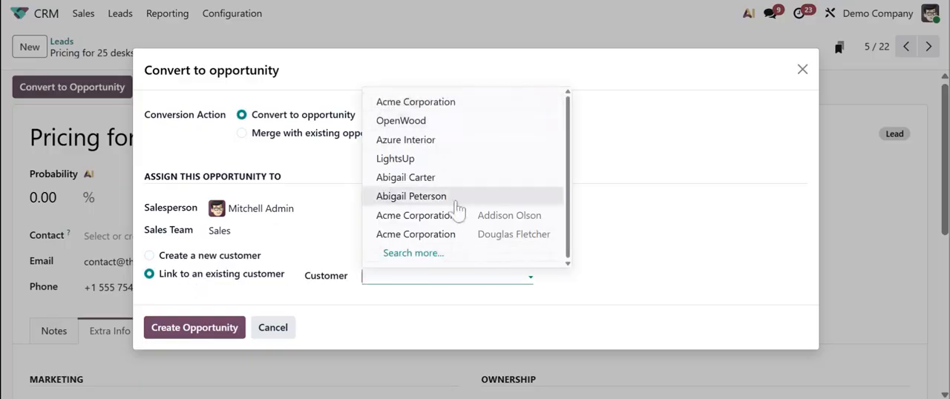
{"action": "left_click", "coordinate": [149, 255]}
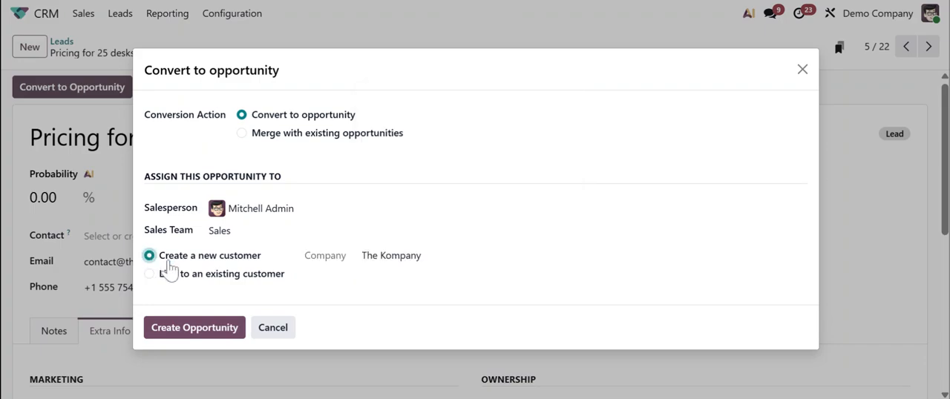
{"action": "left_click", "coordinate": [185, 330]}
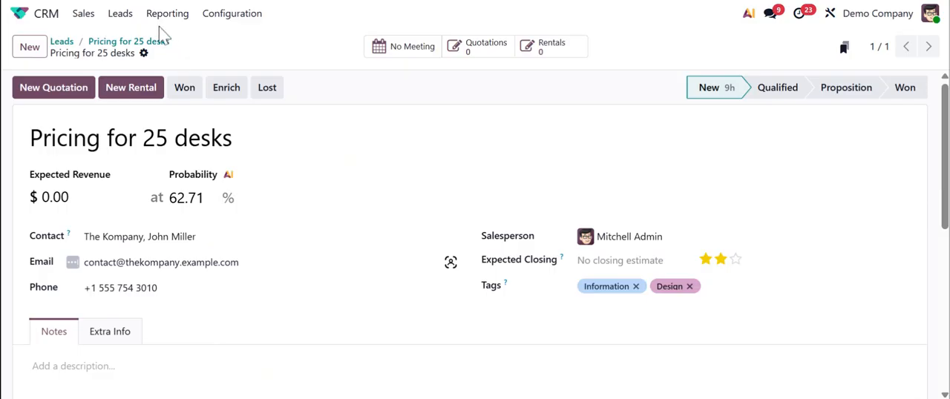
Go to My Pipeline, open the Pricing for 25 desks opportunity in the New stage, and review its activity log
{"action": "left_click", "coordinate": [82, 15]}
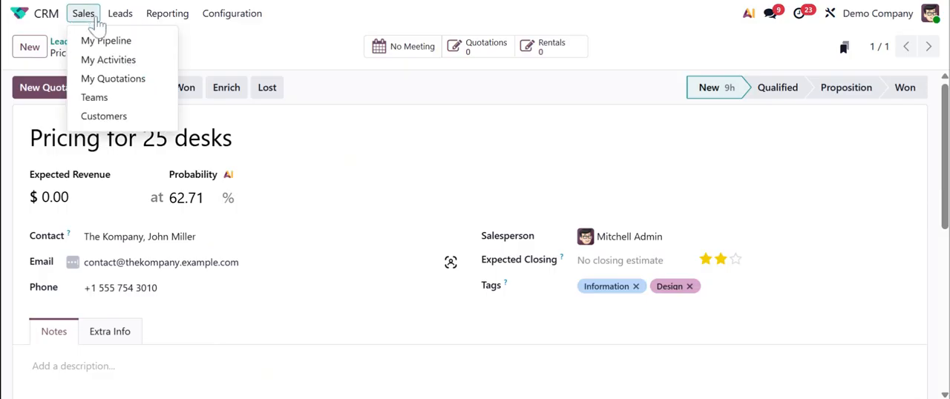
{"action": "left_click", "coordinate": [106, 41]}
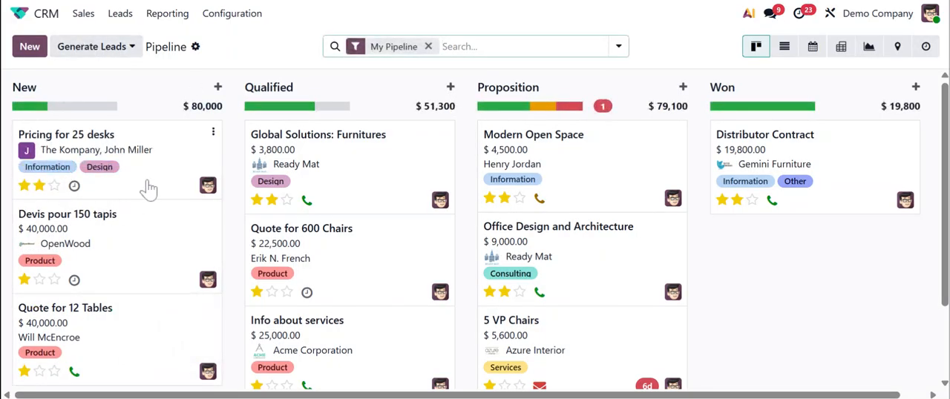
{"action": "scroll", "coordinate": [96, 297], "scroll_direction": "down", "scroll_amount": 1}
{"action": "scroll", "coordinate": [96, 315], "scroll_direction": "up", "scroll_amount": 1}
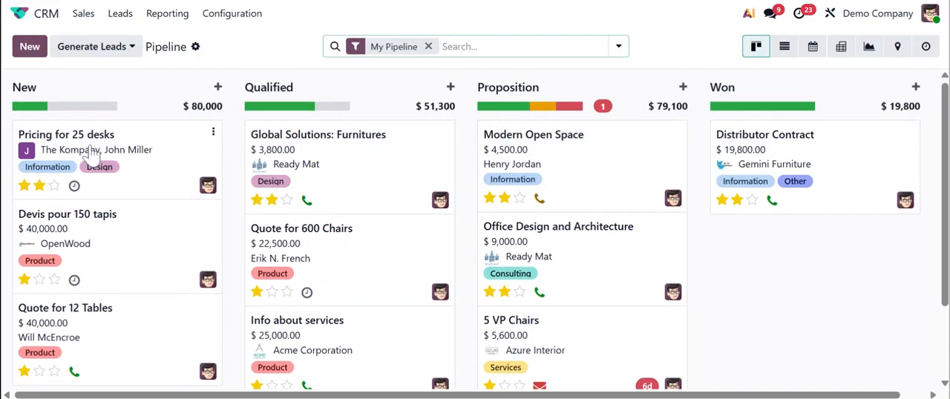
{"action": "left_click", "coordinate": [91, 153]}
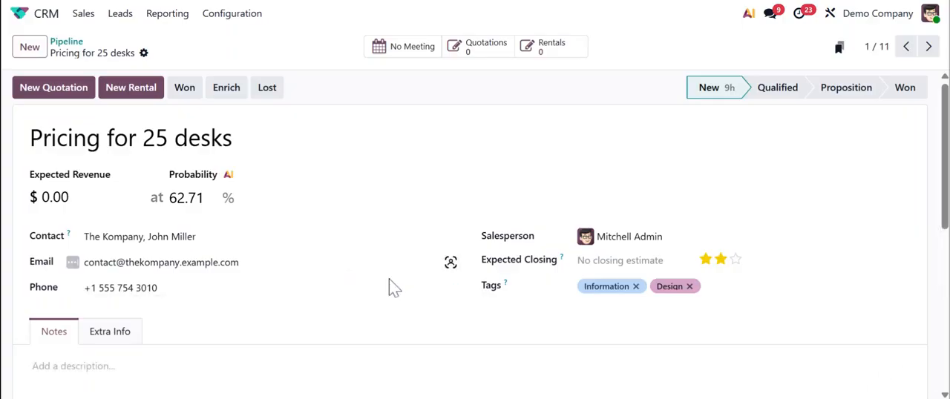
{"action": "scroll", "coordinate": [346, 319], "scroll_direction": "down", "scroll_amount": 5}
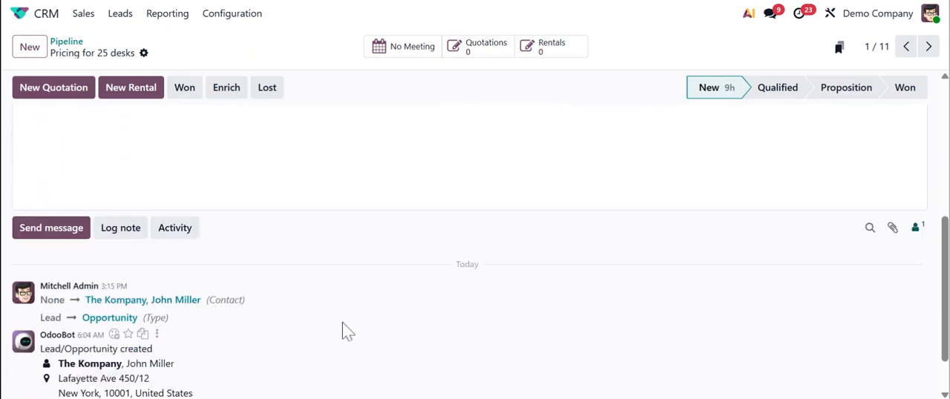
{"action": "scroll", "coordinate": [342, 323], "scroll_direction": "up", "scroll_amount": 5}
Set the opportunity's expected revenue to $2,500 and save the record
{"action": "left_click", "coordinate": [62, 197]}
{"action": "type", "text": "2500"}
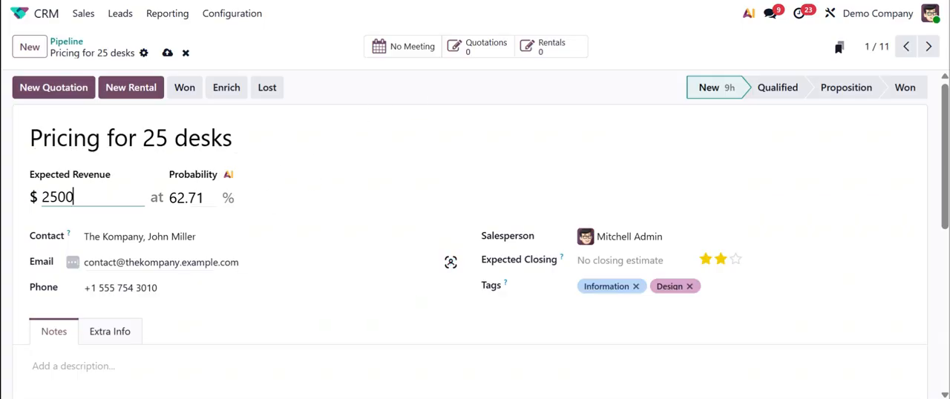
{"action": "key", "text": "Tab"}
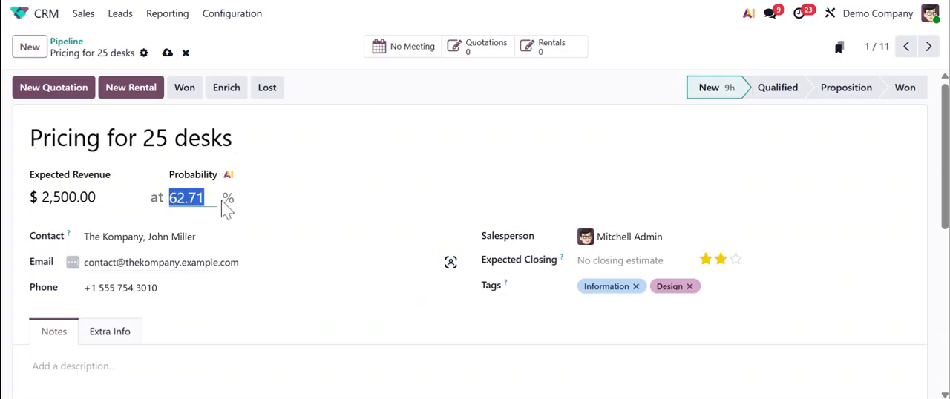
{"action": "left_click", "coordinate": [169, 54]}
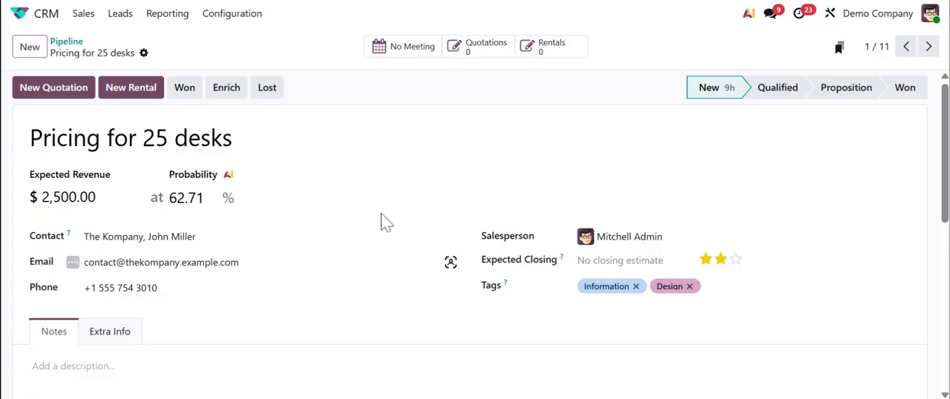
Check the salesperson choices and set the opportunity's expected closing date to March 11, 2026
{"action": "left_click", "coordinate": [669, 236]}
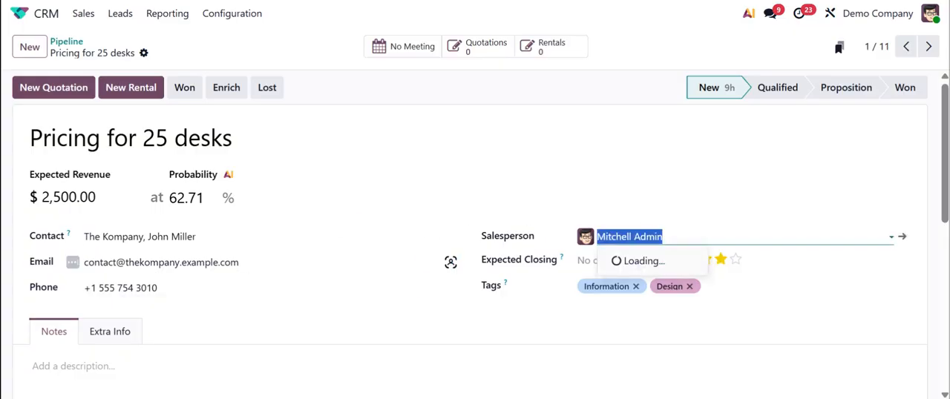
{"action": "left_click", "coordinate": [632, 117]}
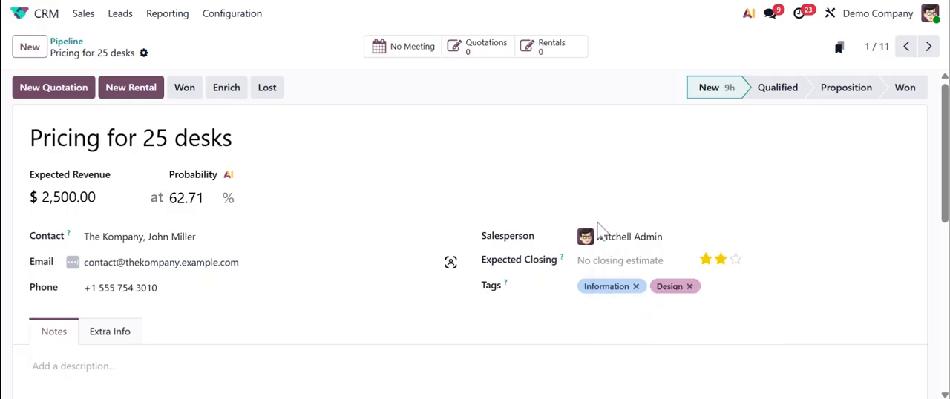
{"action": "left_click", "coordinate": [616, 261]}
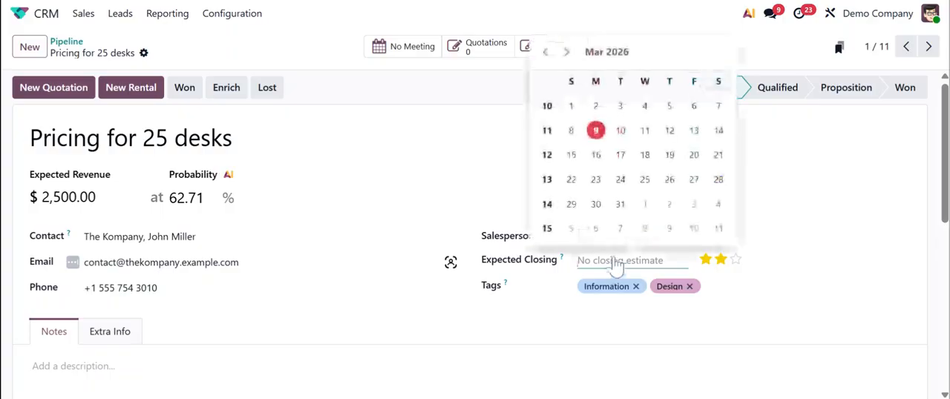
{"action": "left_click", "coordinate": [645, 131]}
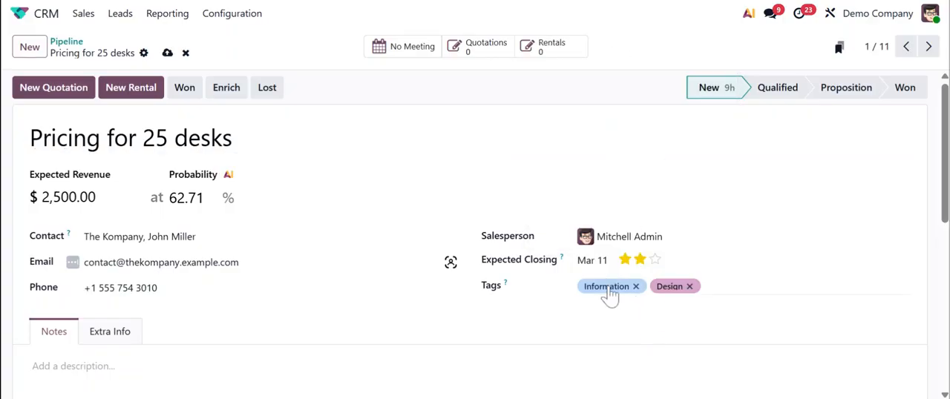
Check the opportunity's priority rating and look through the list of available tags
{"action": "left_click", "coordinate": [655, 259]}
{"action": "left_click", "coordinate": [705, 287]}
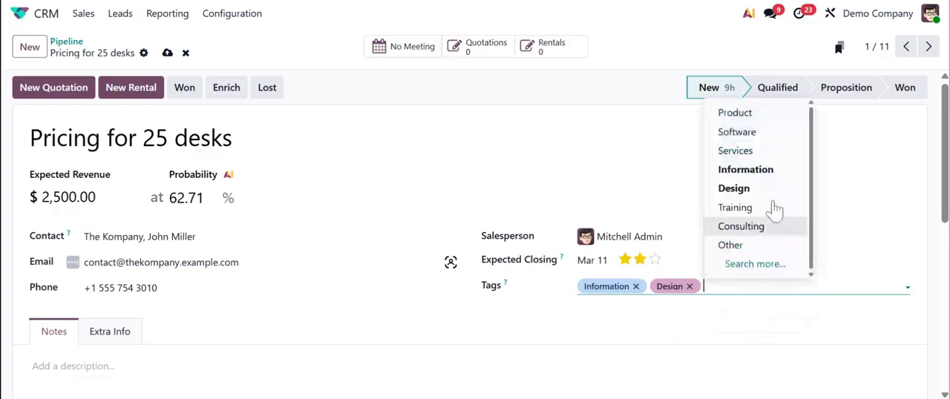
{"action": "left_click", "coordinate": [782, 332]}
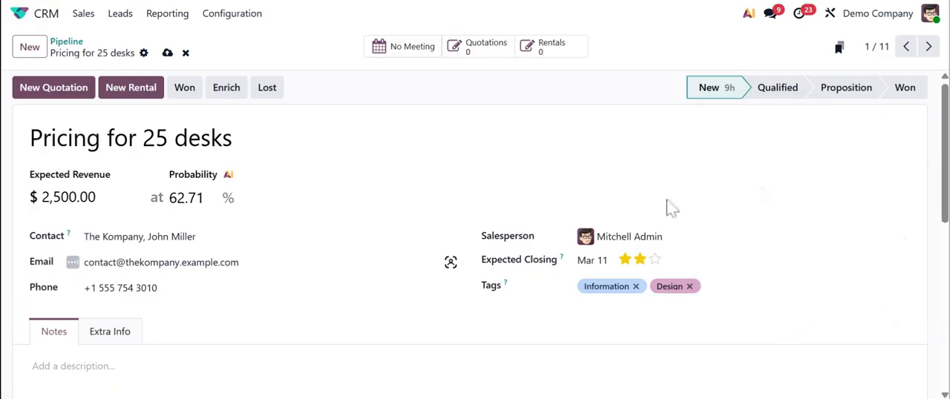
Browse the formatting commands in the opportunity's notes and insert a bulleted list
{"action": "scroll", "coordinate": [715, 213], "scroll_direction": "down", "scroll_amount": 1}
{"action": "scroll", "coordinate": [475, 222], "scroll_direction": "down", "scroll_amount": 3}
{"action": "left_click", "coordinate": [149, 216]}
{"action": "scroll", "coordinate": [223, 256], "scroll_direction": "up", "scroll_amount": 3}
{"action": "scroll", "coordinate": [222, 256], "scroll_direction": "down", "scroll_amount": 2}
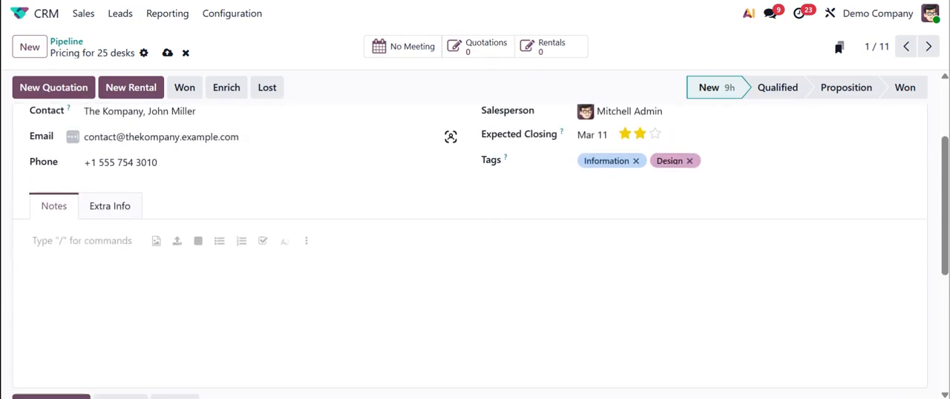
{"action": "scroll", "coordinate": [349, 156], "scroll_direction": "down", "scroll_amount": 1}
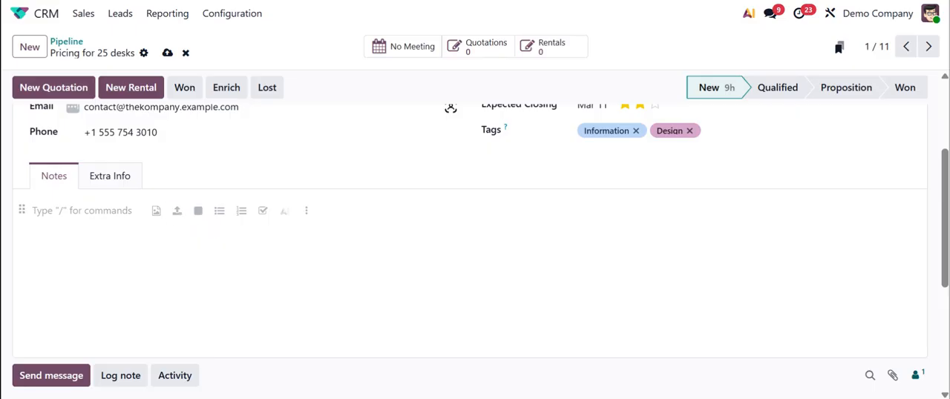
{"action": "type", "text": "/"}
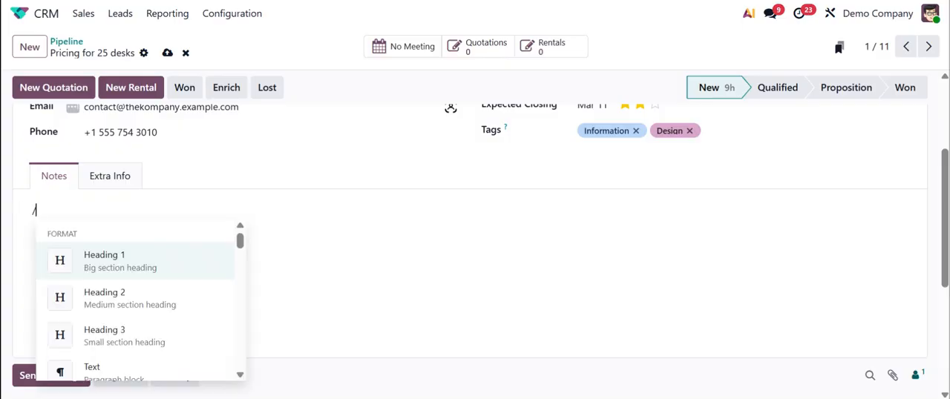
{"action": "scroll", "coordinate": [97, 297], "scroll_direction": "down", "scroll_amount": 5}
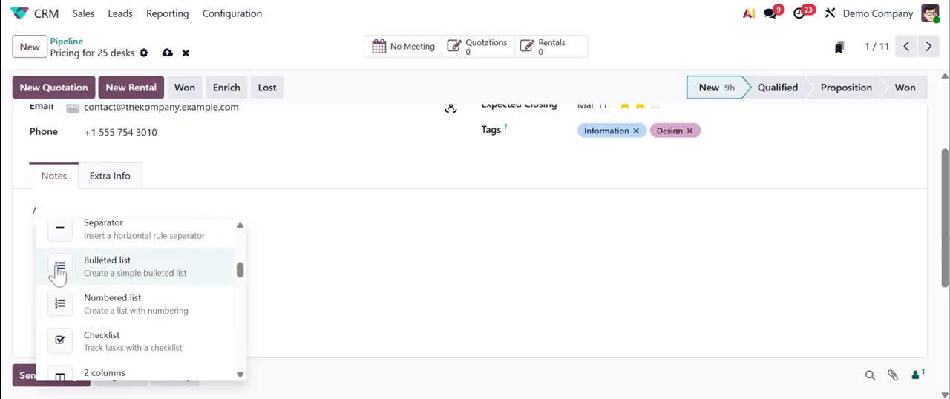
{"action": "scroll", "coordinate": [138, 297], "scroll_direction": "up", "scroll_amount": 3}
{"action": "scroll", "coordinate": [138, 297], "scroll_direction": "up", "scroll_amount": 2}
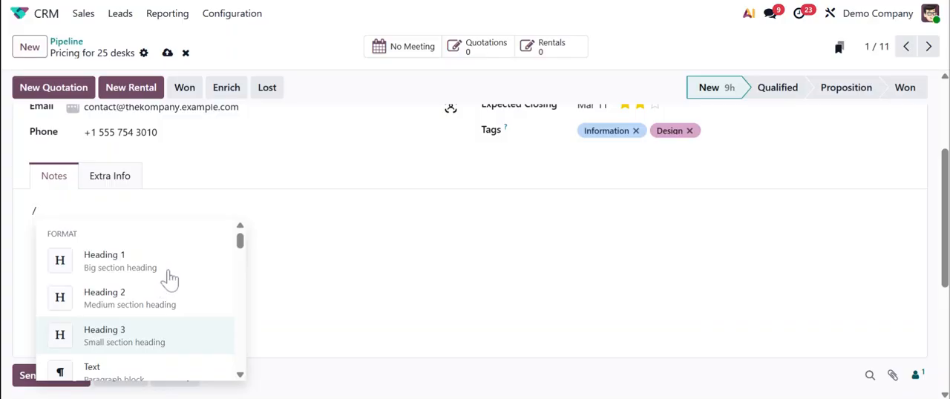
{"action": "scroll", "coordinate": [126, 275], "scroll_direction": "down", "scroll_amount": 2}
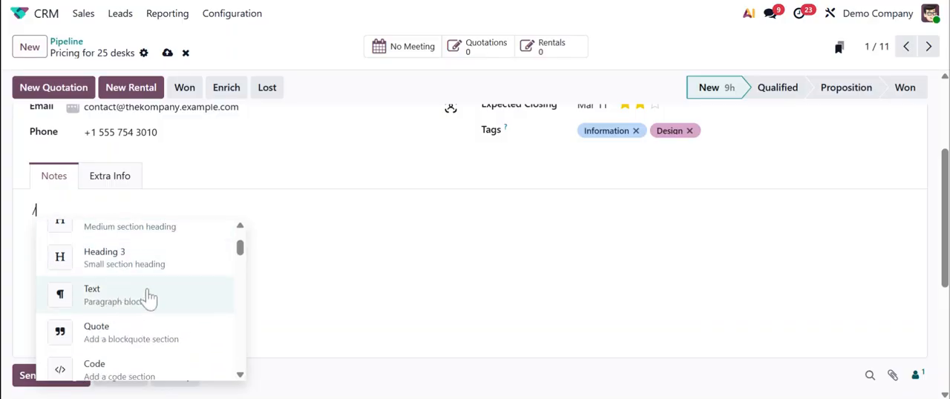
{"action": "scroll", "coordinate": [92, 355], "scroll_direction": "down", "scroll_amount": 4}
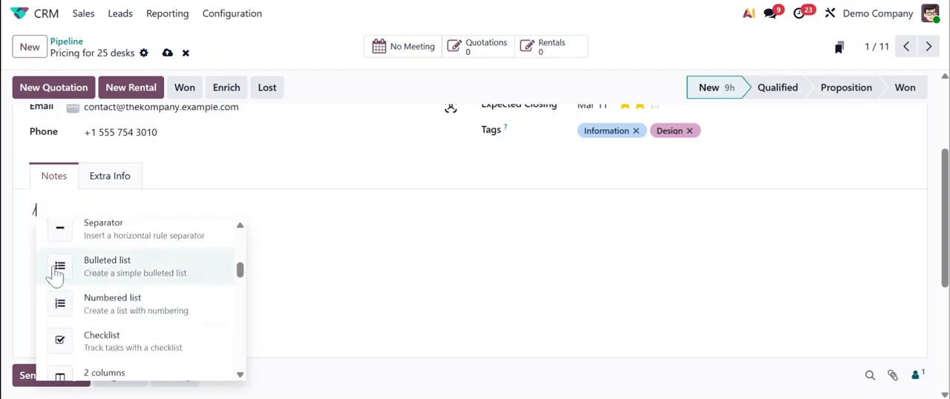
{"action": "left_click", "coordinate": [64, 277]}
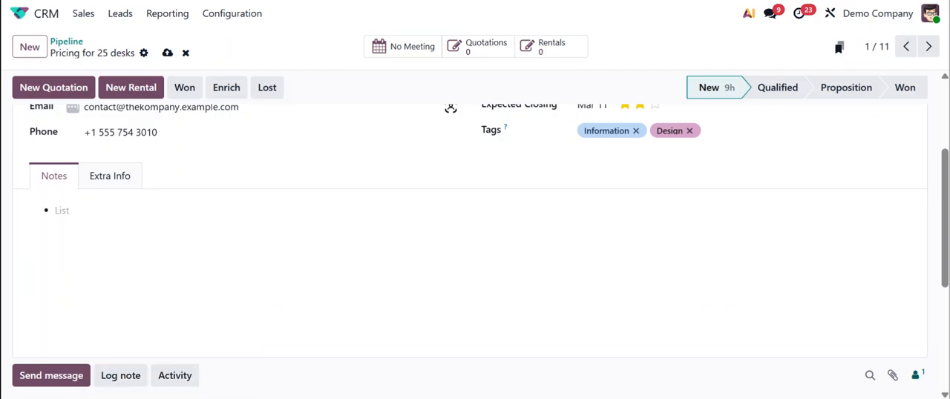
Enter "s" and "sg" as two bullet items in the notes and end the list
{"action": "type", "text": "s"}
{"action": "key", "text": "Return"}
{"action": "type", "text": "sg"}
{"action": "key", "text": "Return"}
{"action": "key", "text": "Return"}
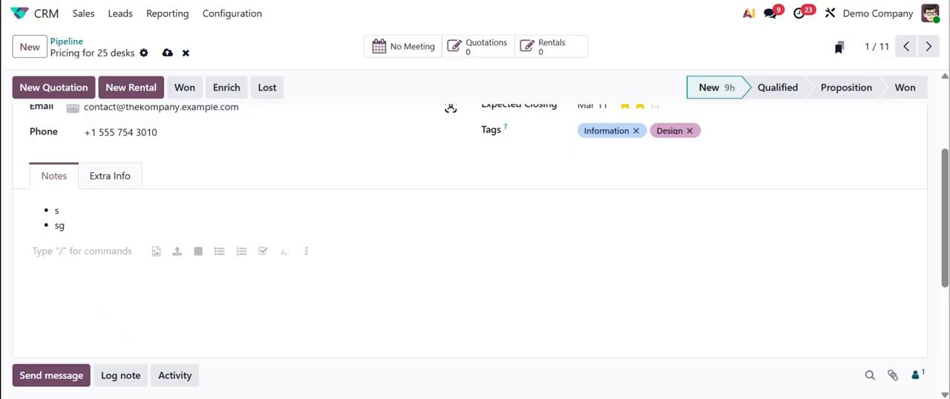
Insert a 5x4 table below the bulleted list in the notes
{"action": "type", "text": "/"}
{"action": "scroll", "coordinate": [148, 213], "scroll_direction": "down", "scroll_amount": 5}
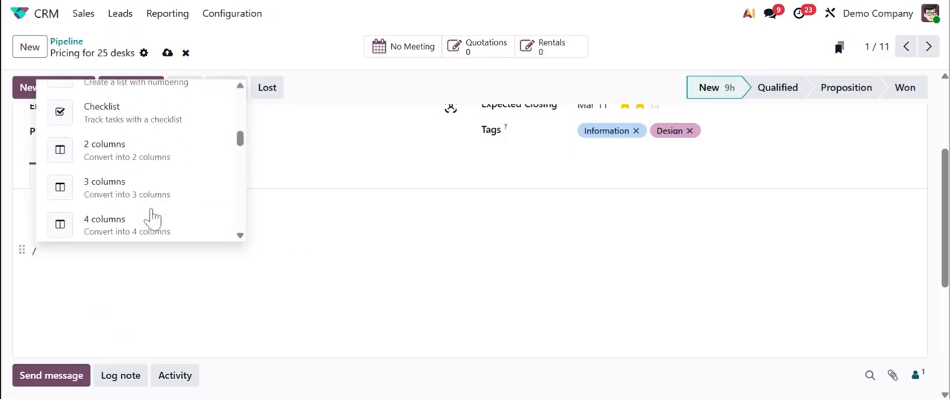
{"action": "scroll", "coordinate": [149, 214], "scroll_direction": "down", "scroll_amount": 2}
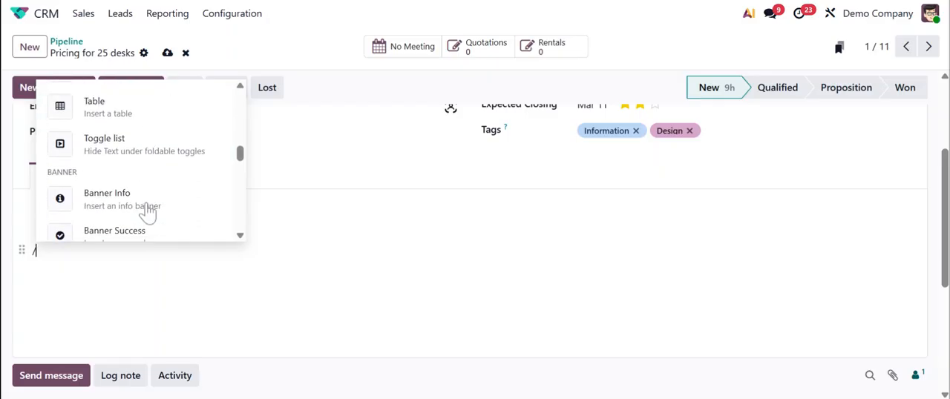
{"action": "left_click", "coordinate": [61, 111]}
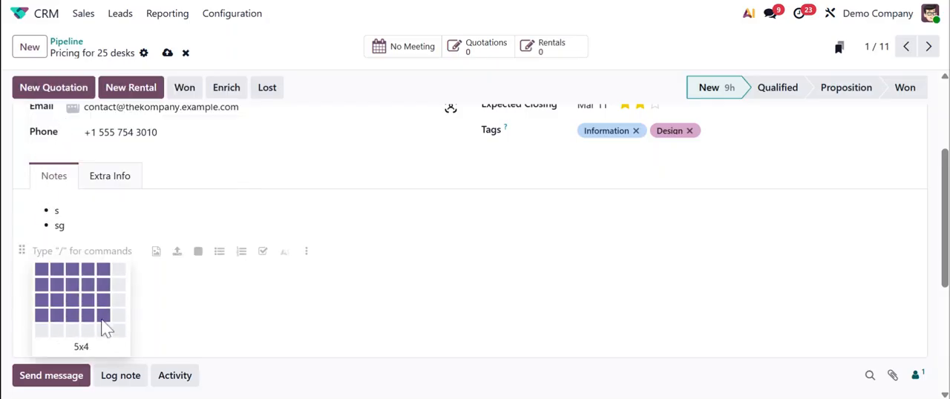
{"action": "left_click", "coordinate": [104, 318]}
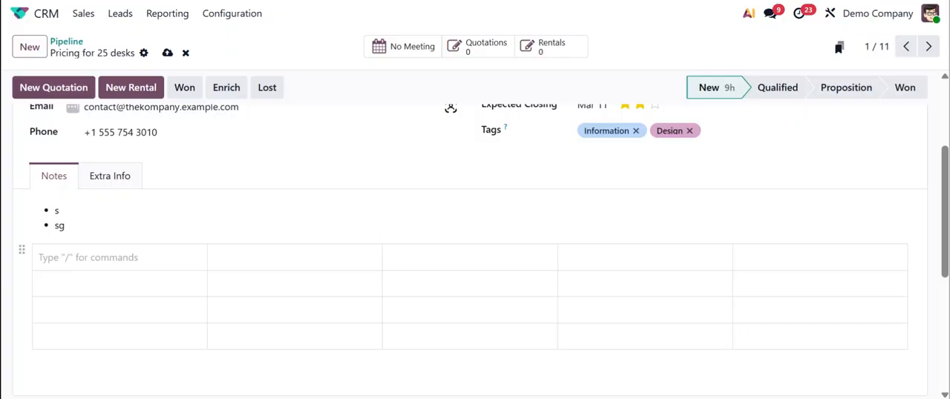
Look through the media, navigation, widget and AI insert commands on the line below the notes table, and close the command list
{"action": "scroll", "coordinate": [475, 252], "scroll_direction": "up", "scroll_amount": 3}
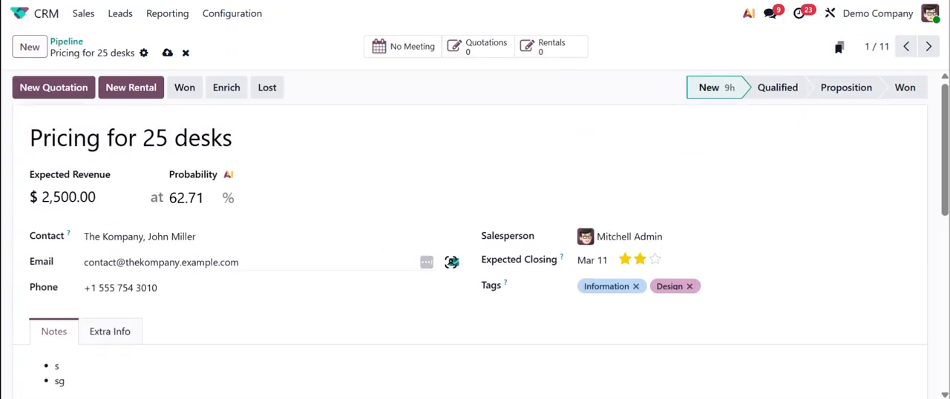
{"action": "scroll", "coordinate": [252, 318], "scroll_direction": "down", "scroll_amount": 4}
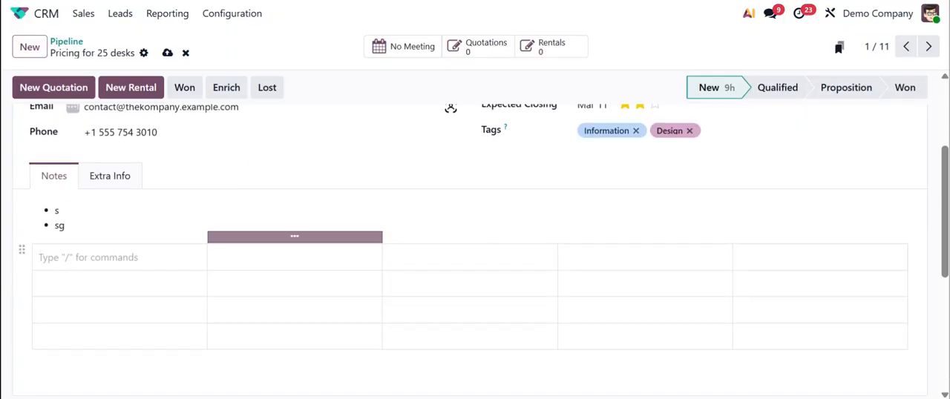
{"action": "scroll", "coordinate": [253, 318], "scroll_direction": "down", "scroll_amount": 1}
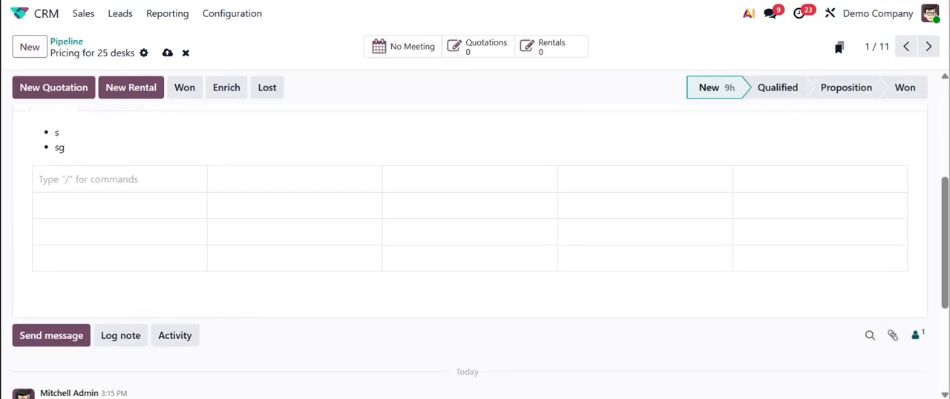
{"action": "left_click", "coordinate": [81, 290]}
{"action": "type", "text": "/"}
{"action": "scroll", "coordinate": [134, 252], "scroll_direction": "down", "scroll_amount": 5}
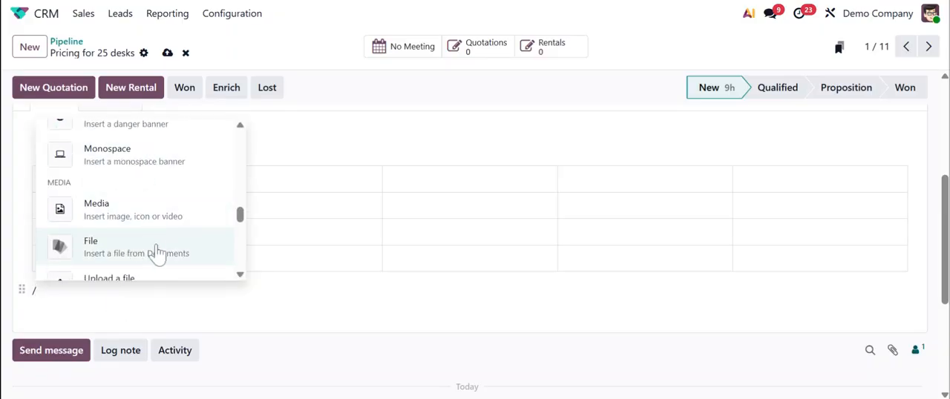
{"action": "scroll", "coordinate": [156, 256], "scroll_direction": "down", "scroll_amount": 1}
{"action": "scroll", "coordinate": [162, 275], "scroll_direction": "down", "scroll_amount": 1}
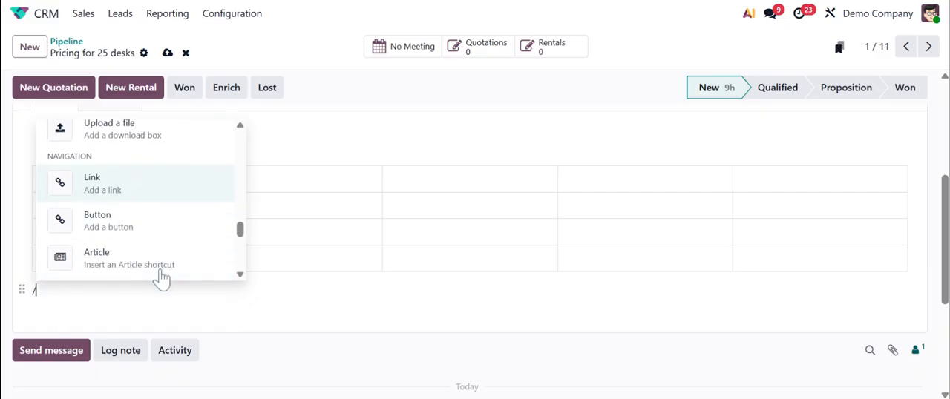
{"action": "scroll", "coordinate": [164, 267], "scroll_direction": "down", "scroll_amount": 2}
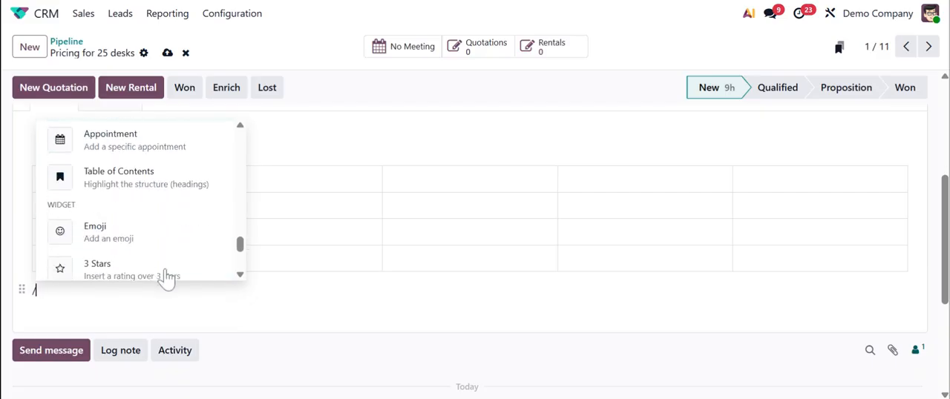
{"action": "scroll", "coordinate": [167, 276], "scroll_direction": "down", "scroll_amount": 2}
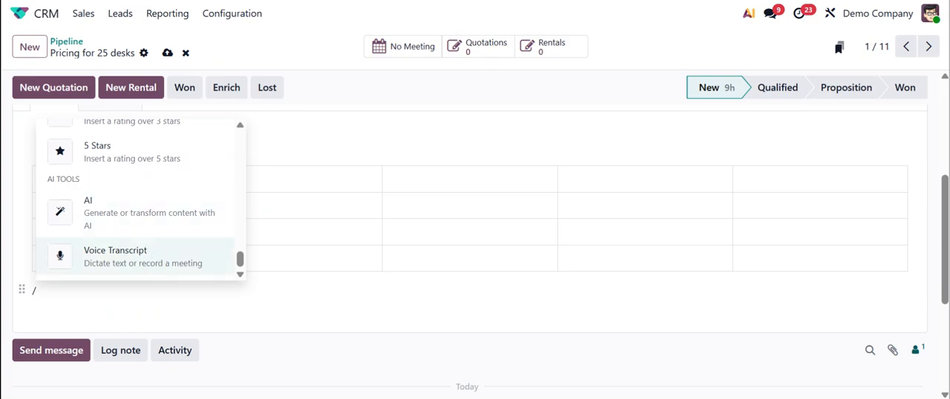
{"action": "key", "text": "Escape"}
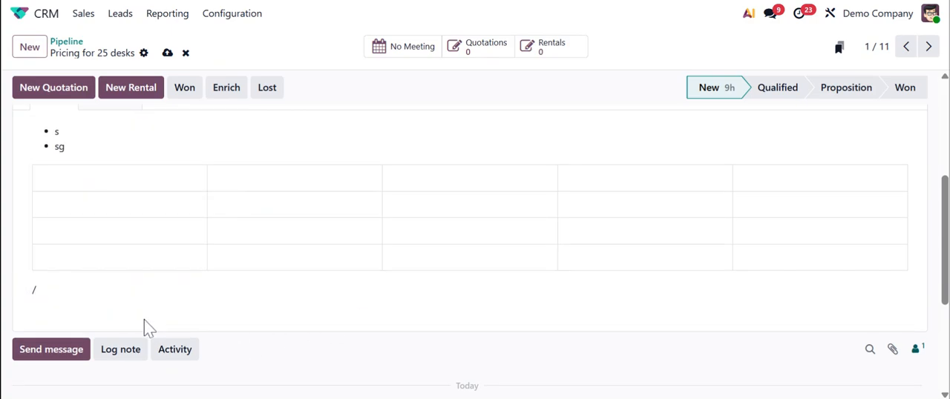
Save the opportunity's changes and return to the pipeline
{"action": "scroll", "coordinate": [144, 319], "scroll_direction": "down", "scroll_amount": 1}
{"action": "scroll", "coordinate": [139, 310], "scroll_direction": "up", "scroll_amount": 4}
{"action": "left_click", "coordinate": [168, 54]}
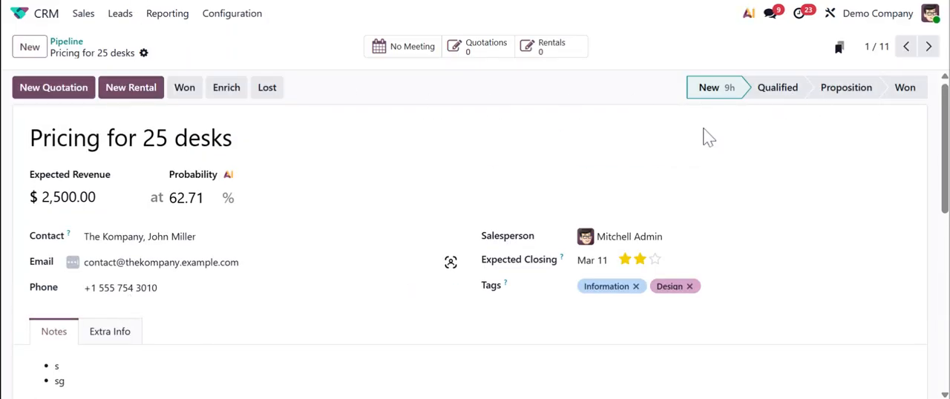
{"action": "left_click", "coordinate": [66, 42]}
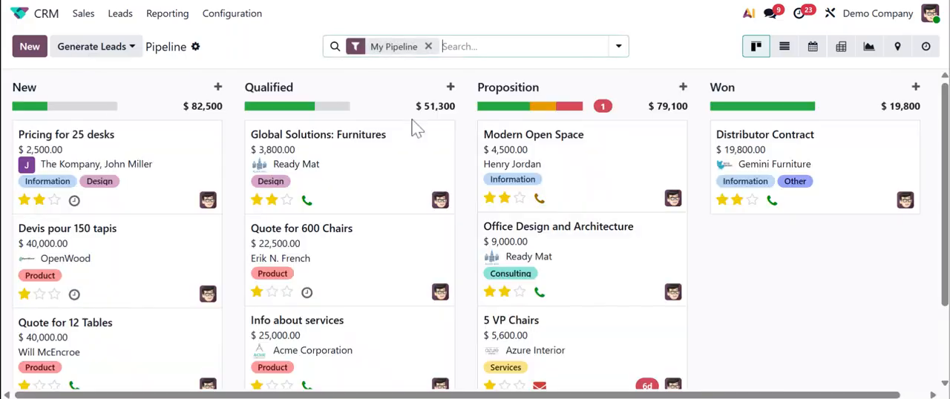
Move the Pricing for 25 desks opportunity from the New stage to Qualified
{"action": "left_click_drag", "start_coordinate": [88, 141], "coordinate": [329, 144]}
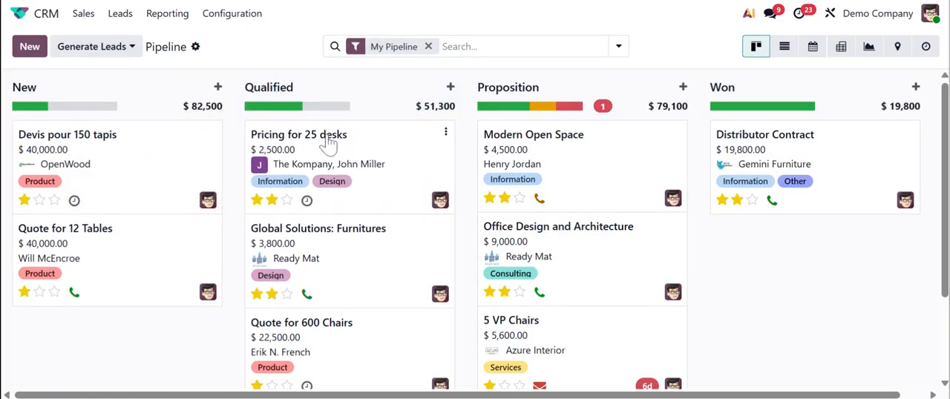
{"action": "scroll", "coordinate": [323, 179], "scroll_direction": "down", "scroll_amount": 2}
{"action": "scroll", "coordinate": [319, 185], "scroll_direction": "up", "scroll_amount": 2}
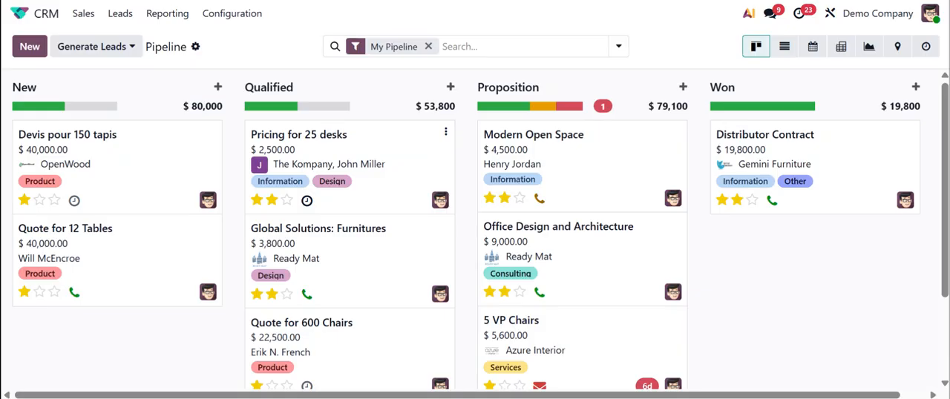
Check the activity scheduling option on the Pricing for 25 desks card, dismiss it, and review the other opportunities in the pipeline
{"action": "left_click", "coordinate": [306, 200]}
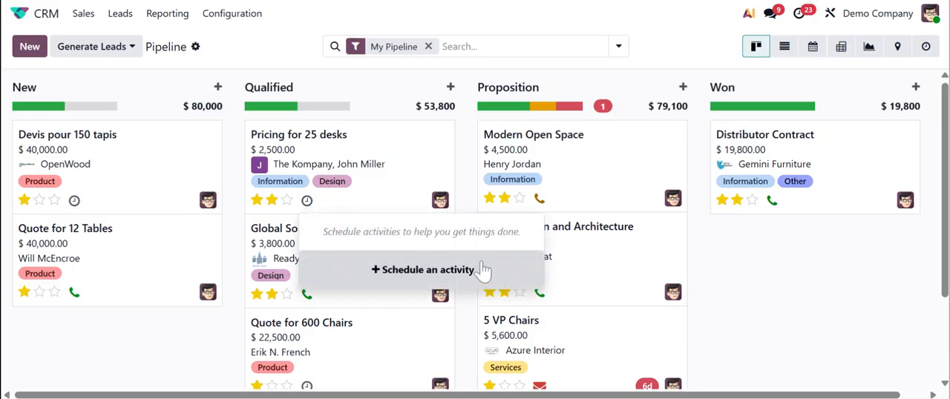
{"action": "left_click", "coordinate": [752, 269]}
{"action": "scroll", "coordinate": [334, 276], "scroll_direction": "down", "scroll_amount": 3}
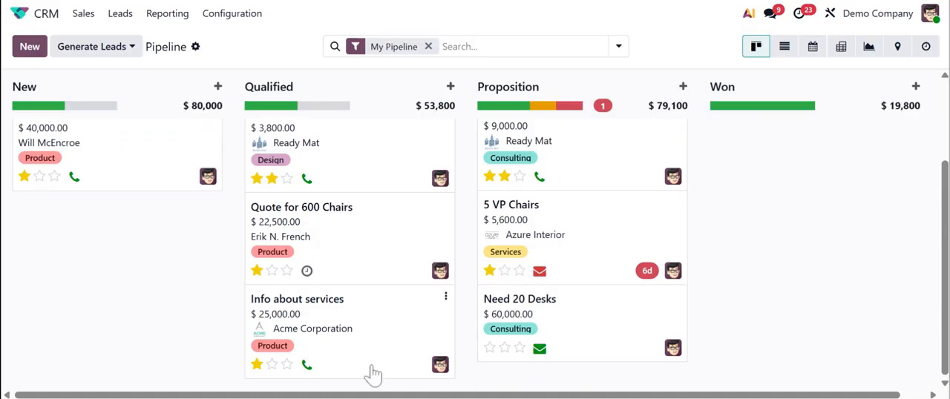
{"action": "scroll", "coordinate": [364, 356], "scroll_direction": "up", "scroll_amount": 3}
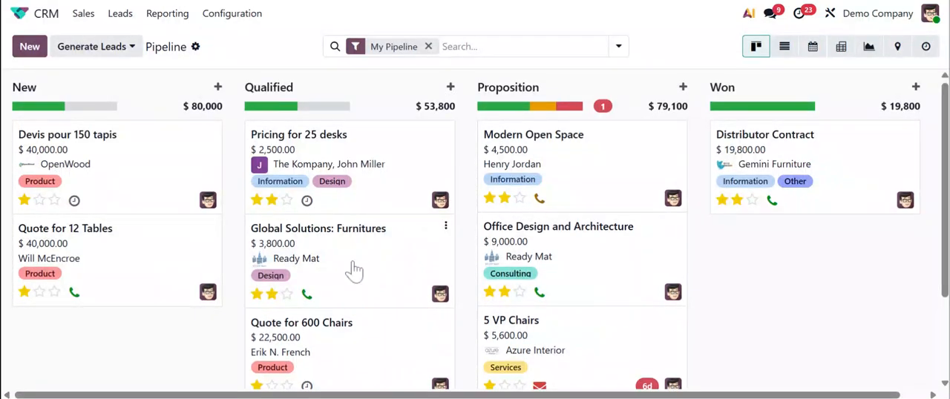
Schedule a Call activity on the Pricing for 25 desks card, due March 10, 2026 and assigned to the administrator, and save it
{"action": "left_click", "coordinate": [307, 200]}
{"action": "left_click", "coordinate": [418, 285]}
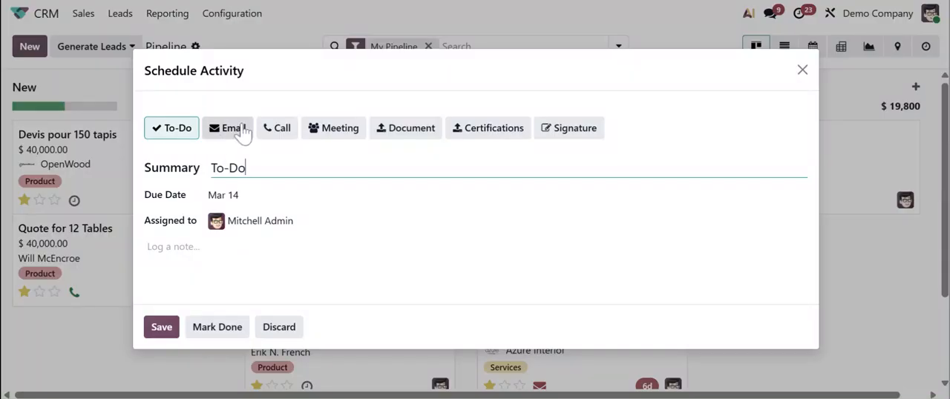
{"action": "left_click", "coordinate": [287, 136]}
{"action": "left_click", "coordinate": [248, 197]}
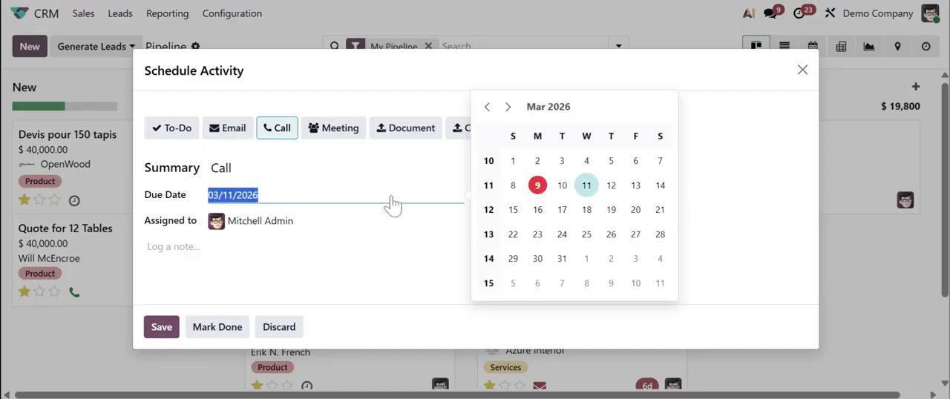
{"action": "left_click", "coordinate": [562, 185]}
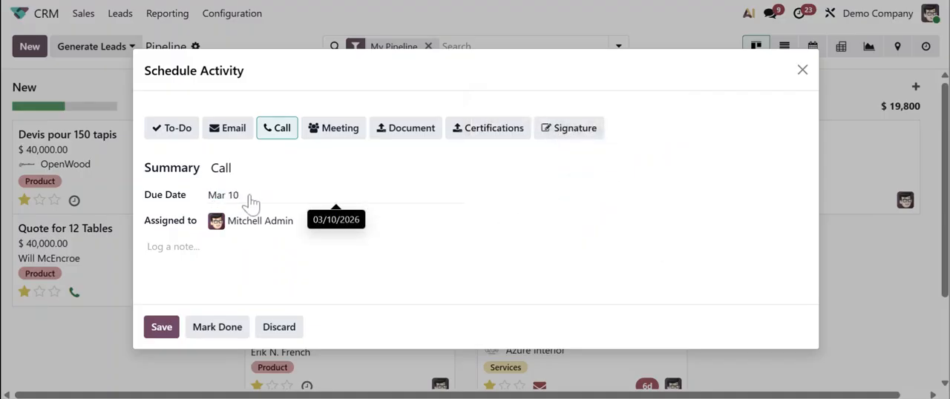
{"action": "left_click", "coordinate": [295, 221]}
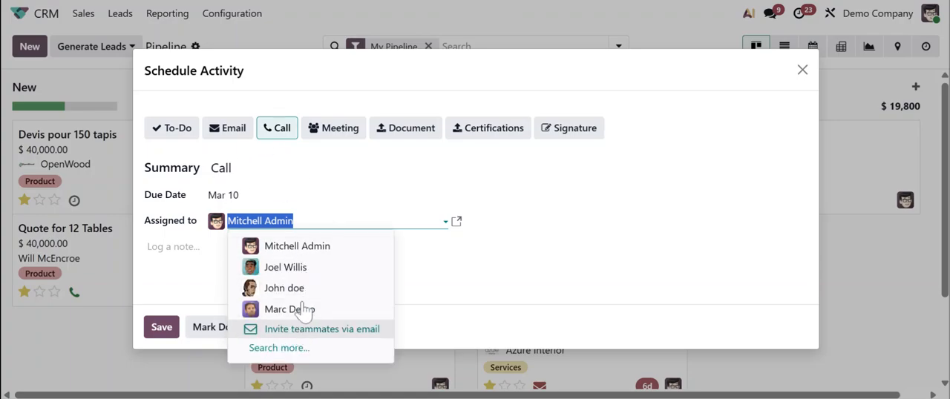
{"action": "left_click", "coordinate": [300, 246]}
{"action": "left_click", "coordinate": [270, 252]}
{"action": "left_click", "coordinate": [163, 328]}
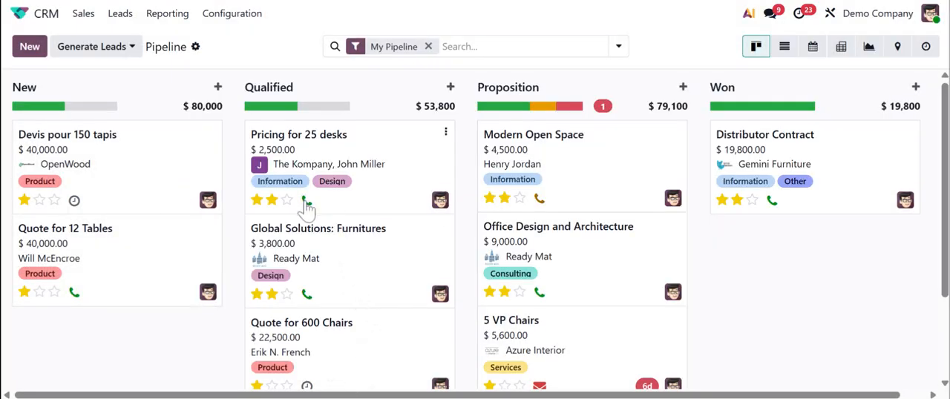
Show the pipeline in the activity view and review the activities planned for each opportunity
{"action": "mouse_move", "coordinate": [323, 106]}
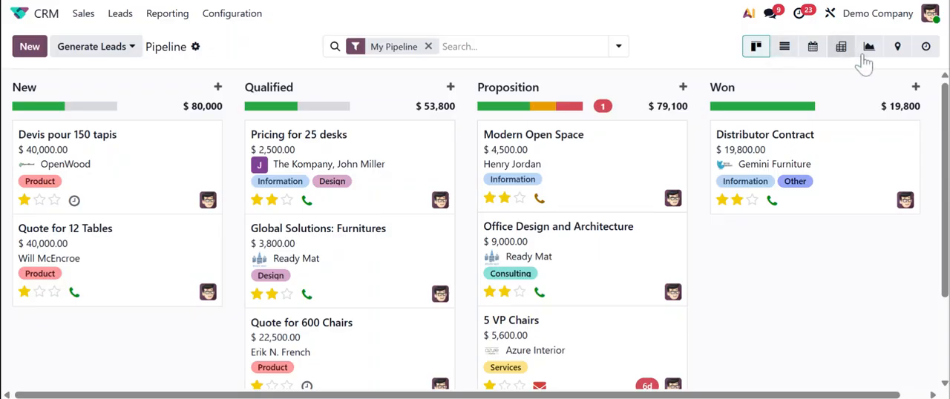
{"action": "left_click", "coordinate": [926, 46]}
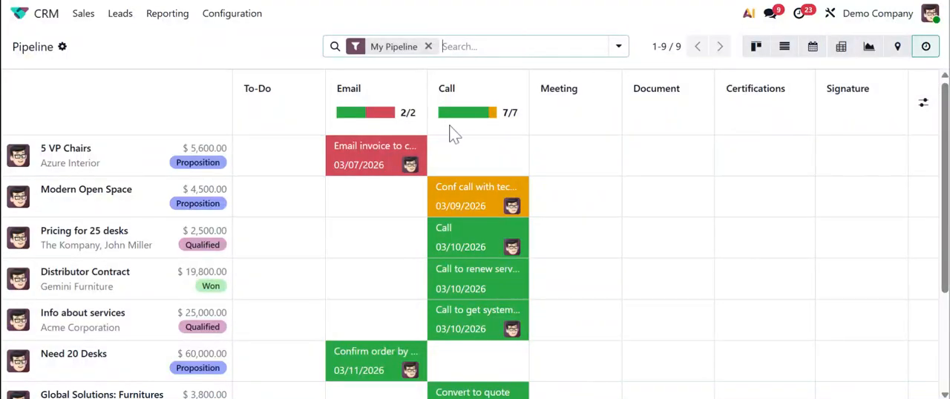
{"action": "scroll", "coordinate": [99, 375], "scroll_direction": "down", "scroll_amount": 1}
{"action": "scroll", "coordinate": [98, 375], "scroll_direction": "down", "scroll_amount": 3}
{"action": "scroll", "coordinate": [95, 390], "scroll_direction": "up", "scroll_amount": 5}
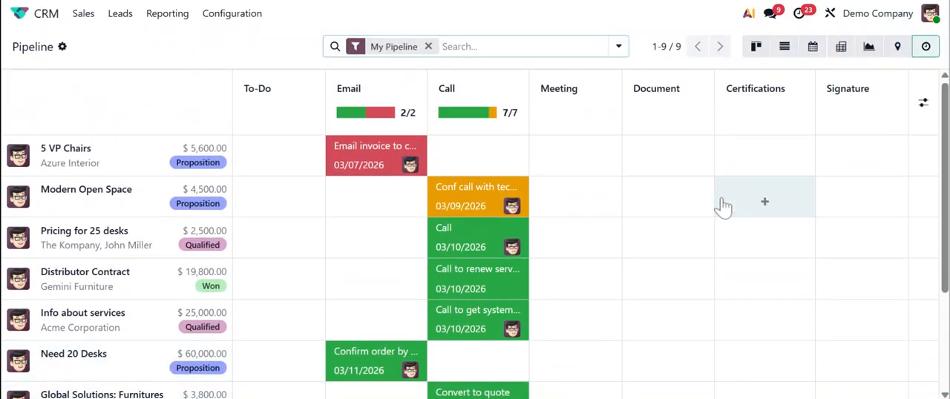
{"action": "scroll", "coordinate": [706, 207], "scroll_direction": "down", "scroll_amount": 5}
{"action": "scroll", "coordinate": [324, 170], "scroll_direction": "up", "scroll_amount": 5}
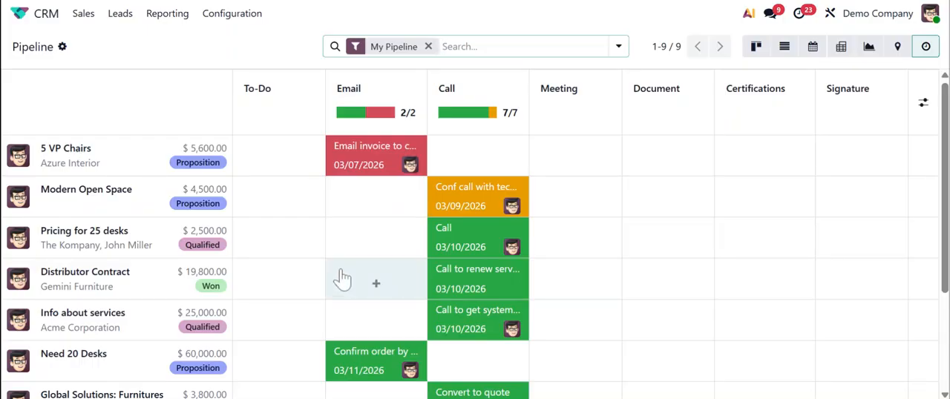
Inspect the 5 VP Chairs email and the Modern Open Space and Info about services calls, dismissing the new email form for Distributor Contract
{"action": "left_click", "coordinate": [371, 162]}
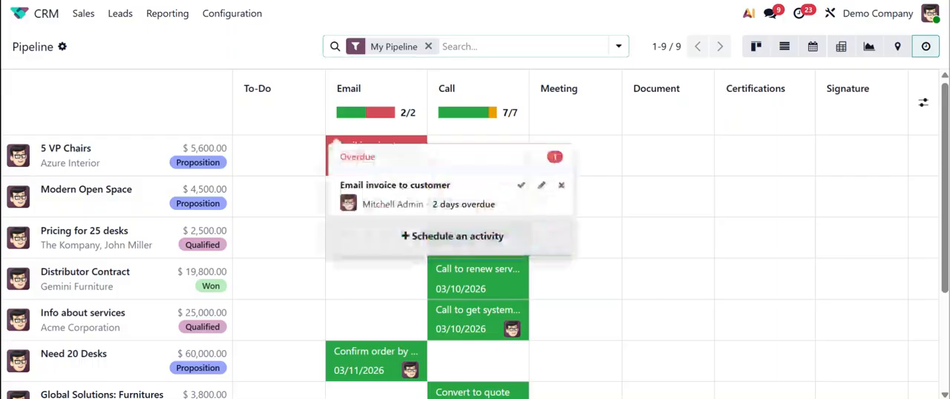
{"action": "left_click", "coordinate": [373, 289]}
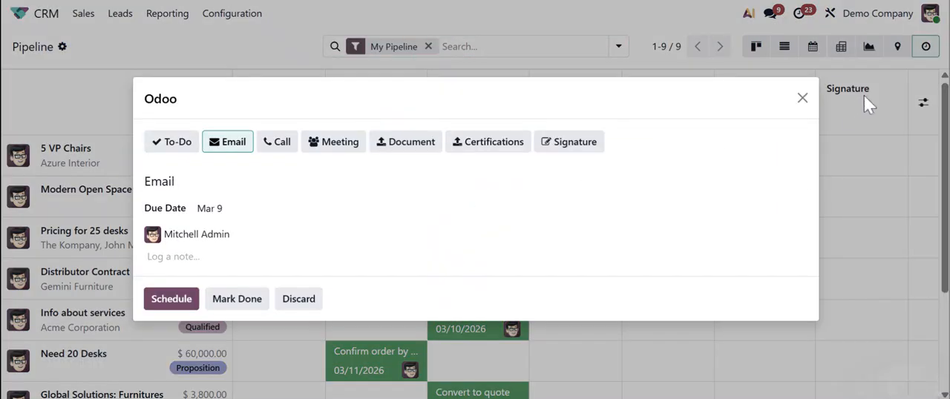
{"action": "left_click", "coordinate": [803, 98]}
{"action": "left_click", "coordinate": [502, 211]}
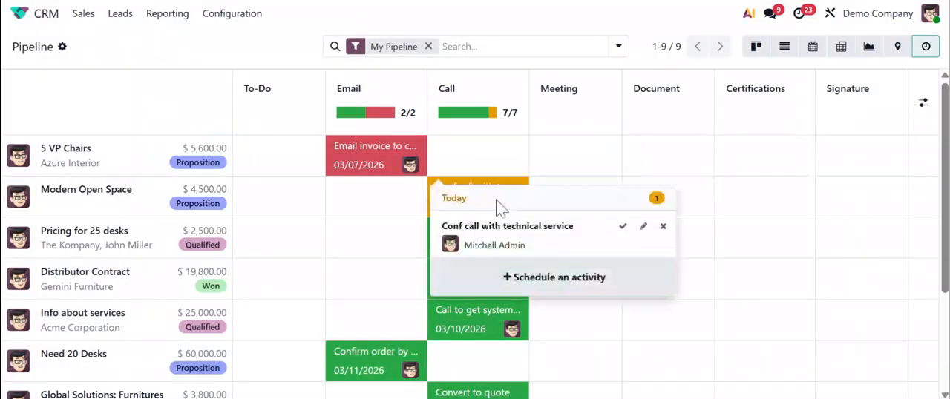
{"action": "left_click", "coordinate": [451, 335]}
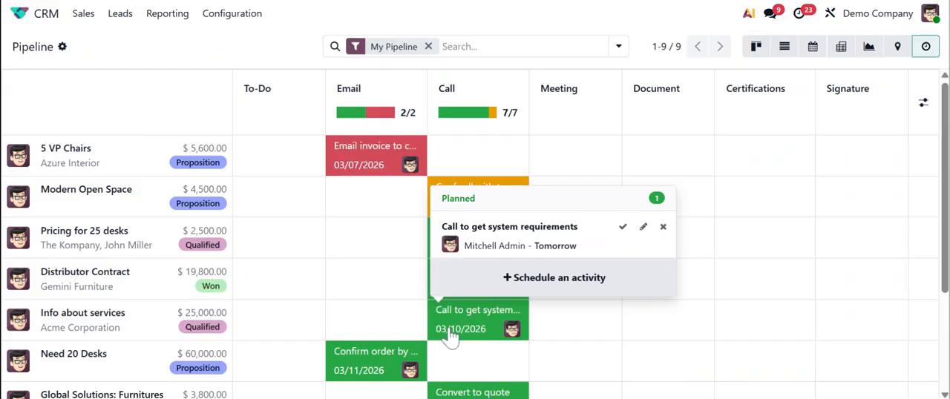
{"action": "left_click", "coordinate": [286, 56]}
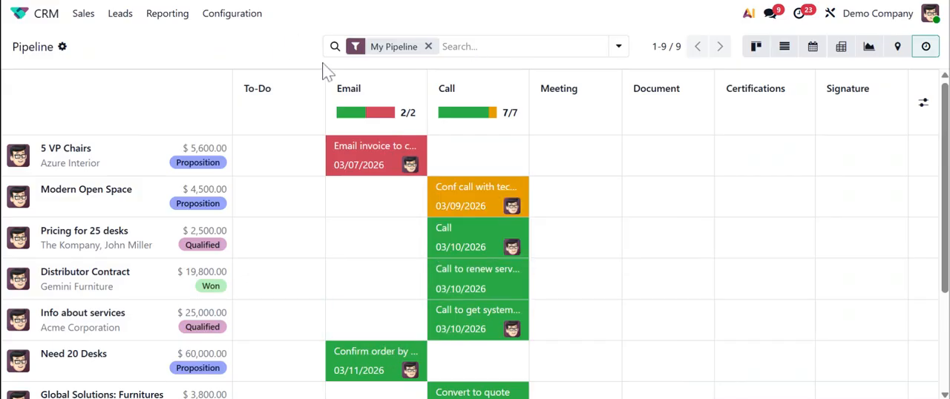
Review the remaining activities, and view the pipeline as Kanban cards and as a list
{"action": "scroll", "coordinate": [397, 269], "scroll_direction": "down", "scroll_amount": 2}
{"action": "scroll", "coordinate": [397, 304], "scroll_direction": "up", "scroll_amount": 2}
{"action": "left_click", "coordinate": [756, 46]}
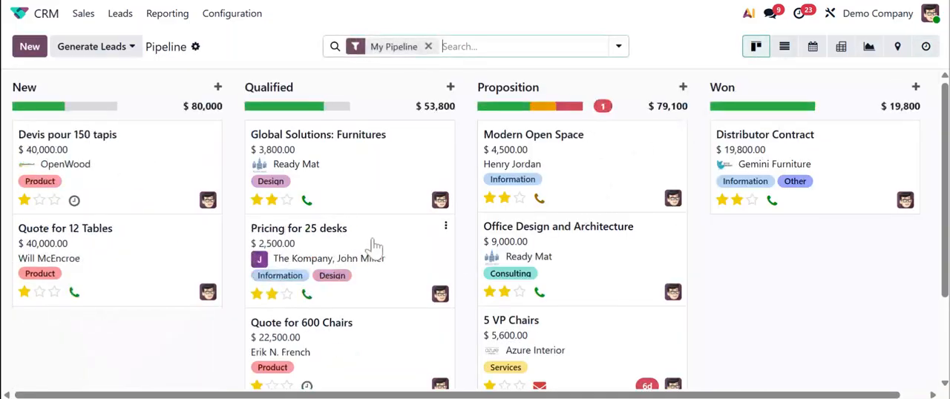
{"action": "left_click", "coordinate": [786, 51]}
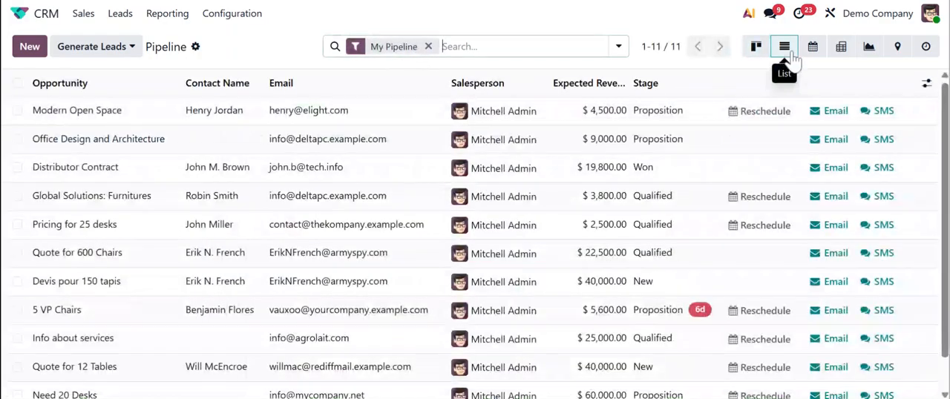
Show the pipeline in the calendar view, check the details of Quote for 12 Tables, and close them
{"action": "left_click", "coordinate": [813, 50]}
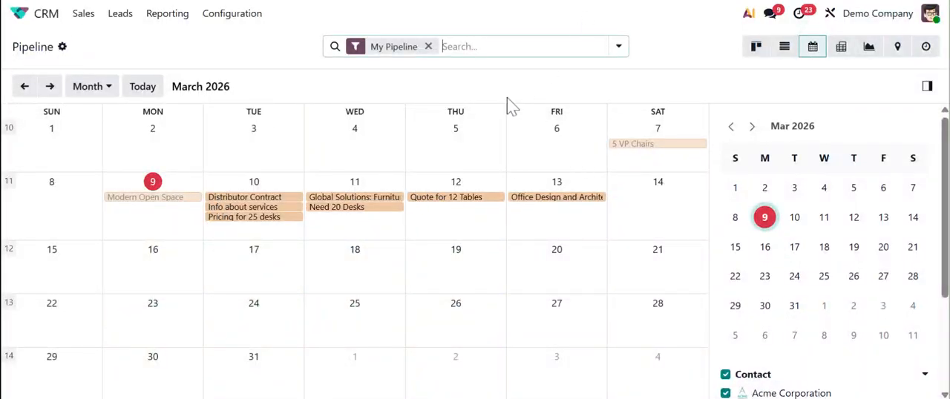
{"action": "left_click", "coordinate": [461, 199]}
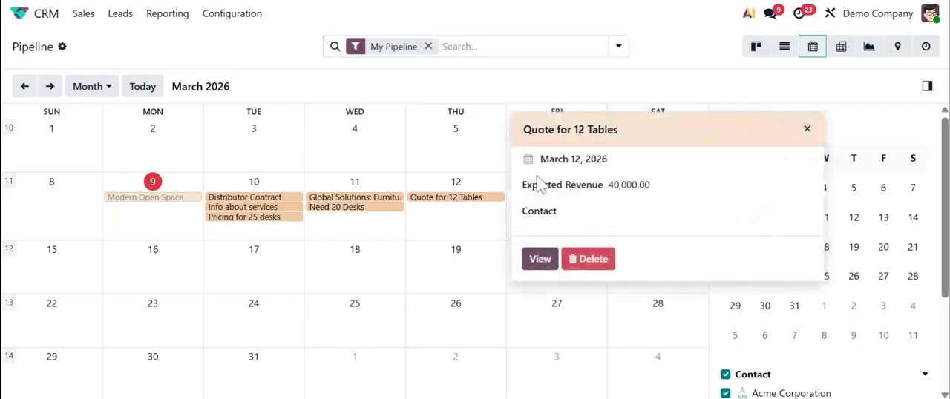
{"action": "left_click", "coordinate": [479, 234]}
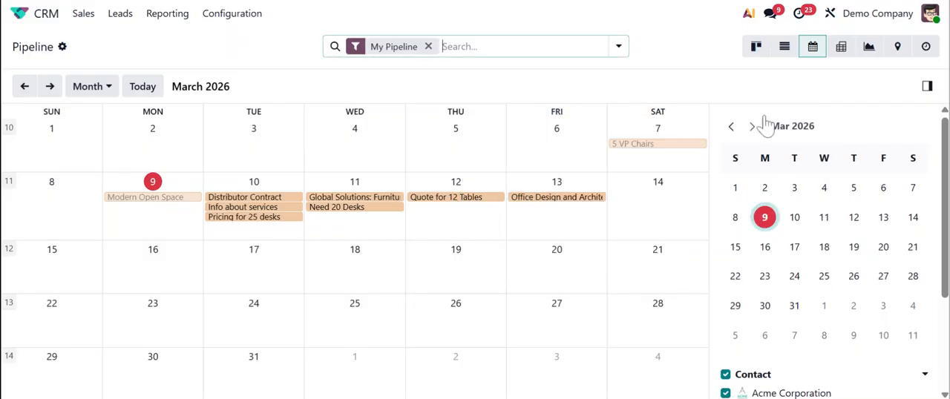
Show the pipeline as a pivot table, collapse the Total row, and look through the grouping options for expanding it
{"action": "left_click", "coordinate": [842, 52]}
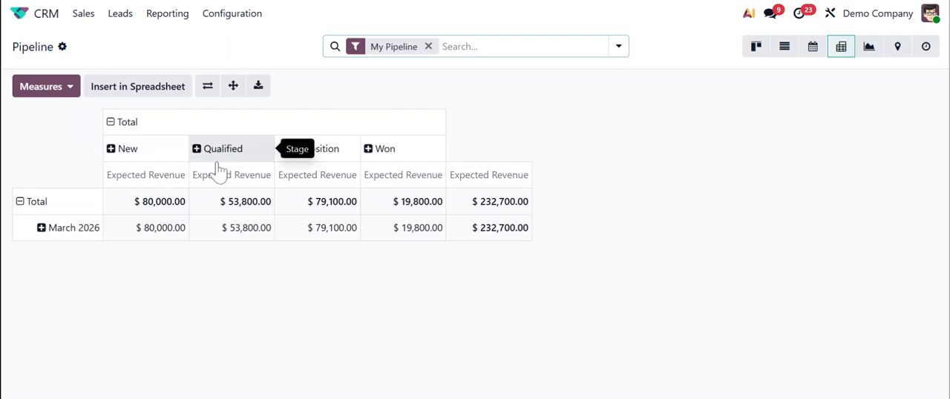
{"action": "left_click", "coordinate": [21, 205]}
{"action": "left_click", "coordinate": [21, 205]}
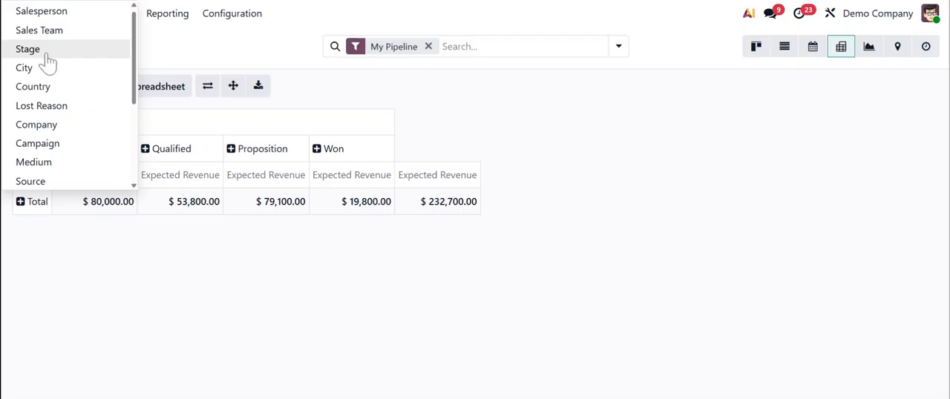
{"action": "scroll", "coordinate": [61, 182], "scroll_direction": "down", "scroll_amount": 4}
{"action": "scroll", "coordinate": [60, 185], "scroll_direction": "up", "scroll_amount": 4}
{"action": "scroll", "coordinate": [59, 187], "scroll_direction": "down", "scroll_amount": 3}
{"action": "scroll", "coordinate": [61, 178], "scroll_direction": "up", "scroll_amount": 3}
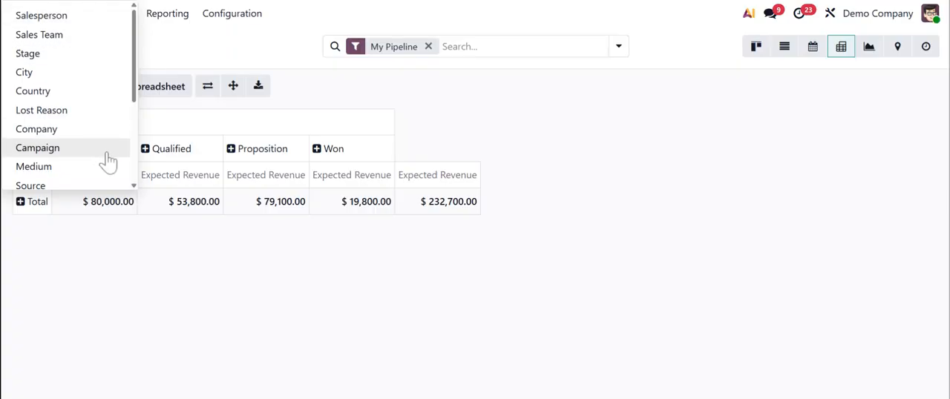
{"action": "scroll", "coordinate": [108, 160], "scroll_direction": "down", "scroll_amount": 2}
{"action": "scroll", "coordinate": [106, 158], "scroll_direction": "down", "scroll_amount": 2}
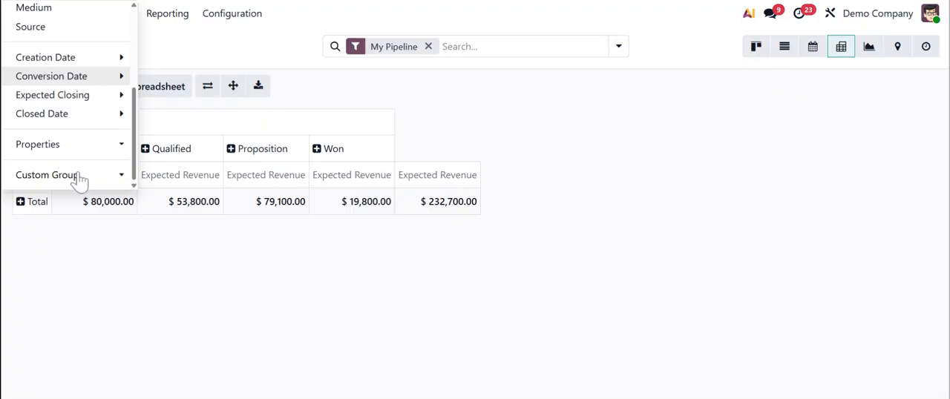
Expand the pivot's Total row by City as a custom group and review the expected revenue per city
{"action": "left_click", "coordinate": [76, 171]}
{"action": "key", "text": "Down"}
{"action": "key", "text": "Down"}
{"action": "key", "text": "Down"}
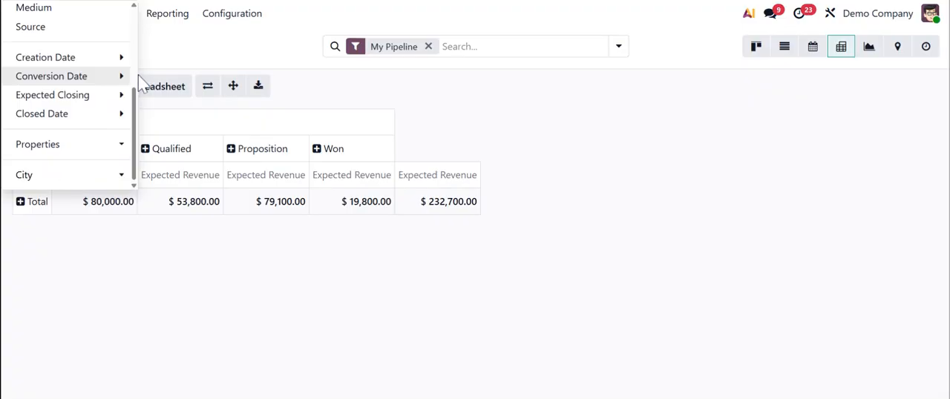
{"action": "left_click", "coordinate": [348, 89]}
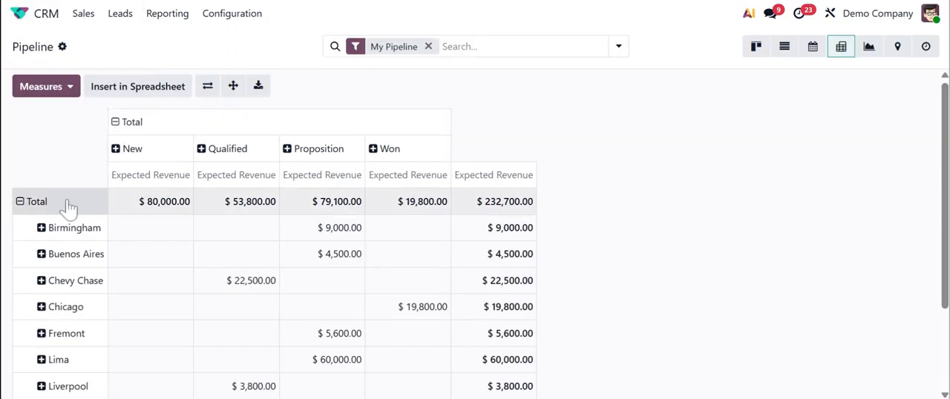
{"action": "scroll", "coordinate": [87, 270], "scroll_direction": "down", "scroll_amount": 1}
{"action": "scroll", "coordinate": [57, 284], "scroll_direction": "down", "scroll_amount": 1}
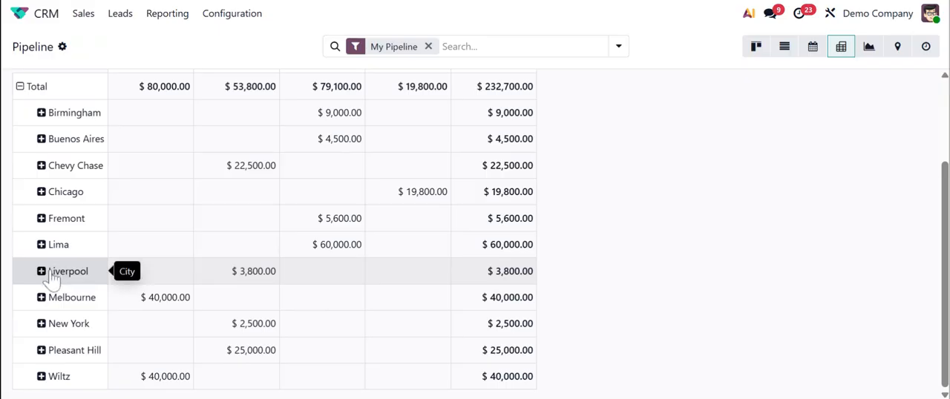
{"action": "scroll", "coordinate": [49, 276], "scroll_direction": "up", "scroll_amount": 3}
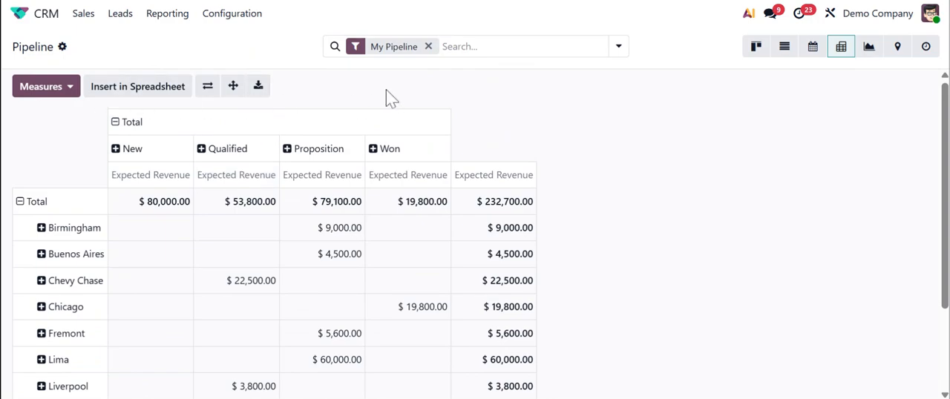
Try grouping the pivot table by City and then Country, and remove both groupings
{"action": "left_click", "coordinate": [616, 48]}
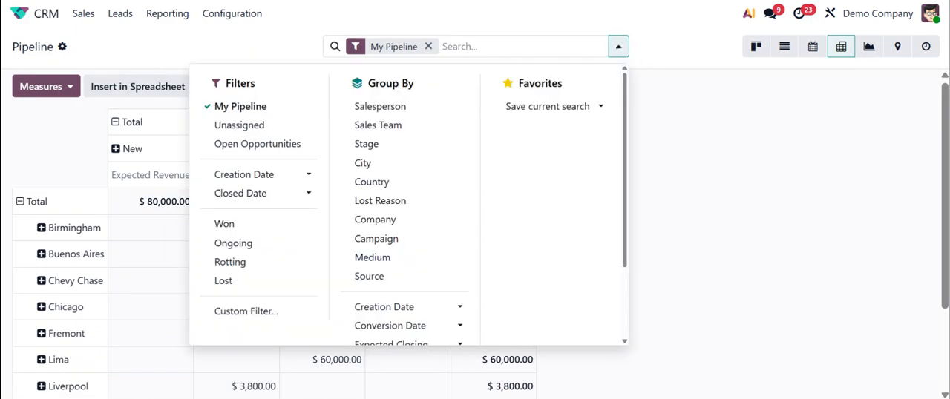
{"action": "scroll", "coordinate": [429, 187], "scroll_direction": "down", "scroll_amount": 2}
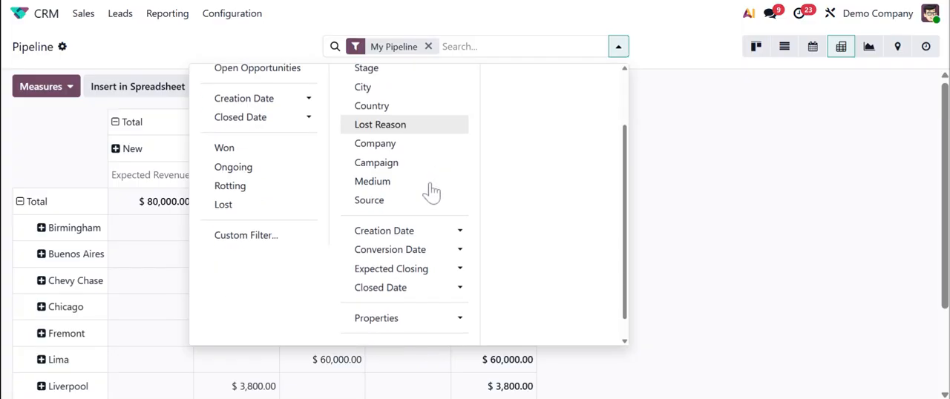
{"action": "scroll", "coordinate": [431, 191], "scroll_direction": "up", "scroll_amount": 2}
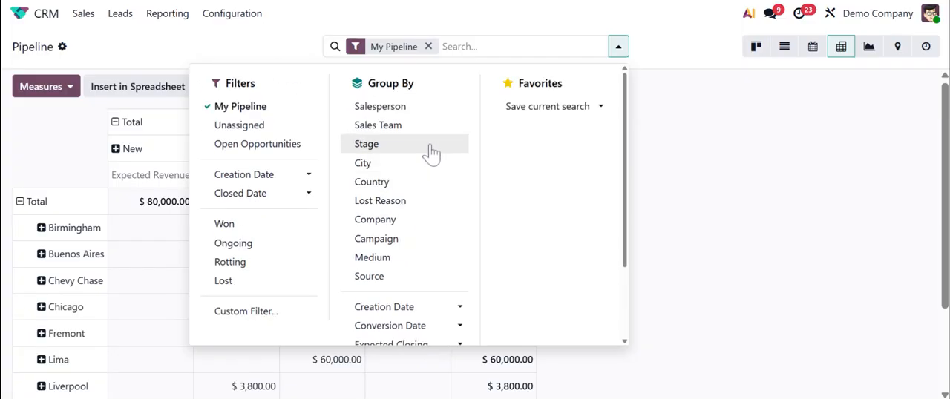
{"action": "left_click", "coordinate": [388, 163]}
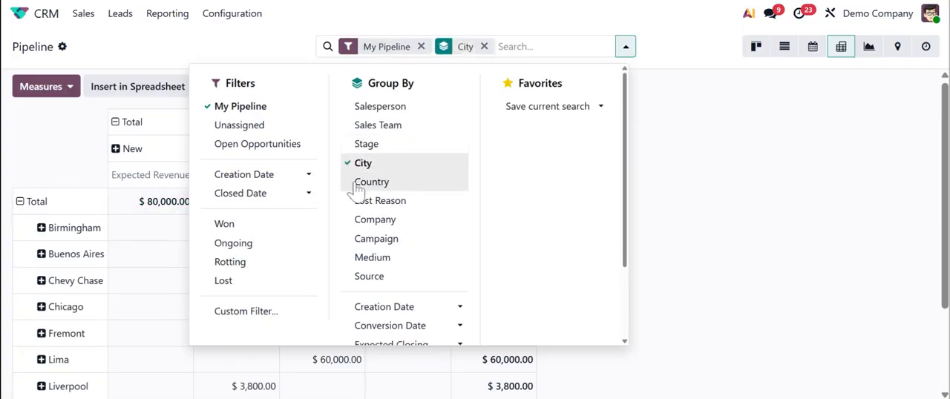
{"action": "left_click", "coordinate": [399, 186]}
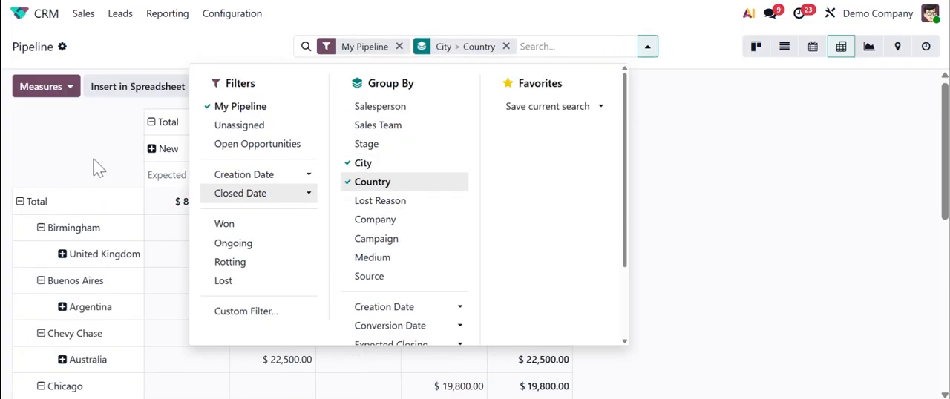
{"action": "left_click", "coordinate": [364, 164]}
{"action": "left_click", "coordinate": [367, 183]}
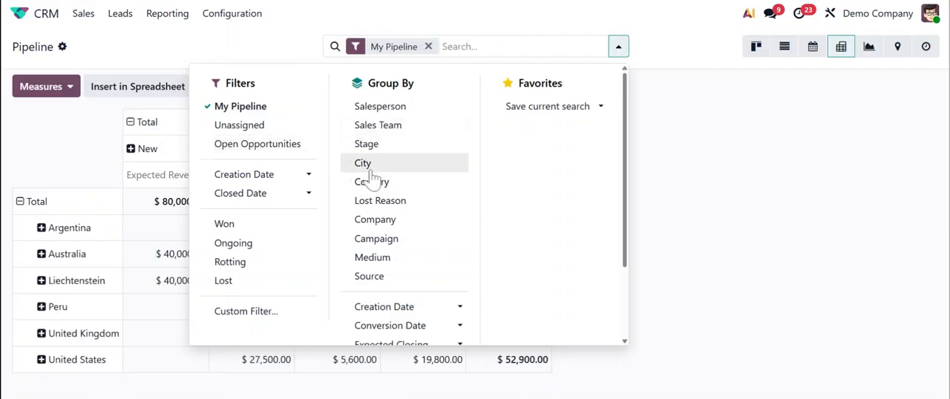
Group the pivot table by Country and then City, and review the expected revenue in that hierarchy
{"action": "left_click", "coordinate": [365, 182]}
{"action": "left_click", "coordinate": [365, 165]}
{"action": "left_click", "coordinate": [55, 187]}
{"action": "scroll", "coordinate": [56, 207], "scroll_direction": "down", "scroll_amount": 1}
{"action": "scroll", "coordinate": [60, 238], "scroll_direction": "down", "scroll_amount": 2}
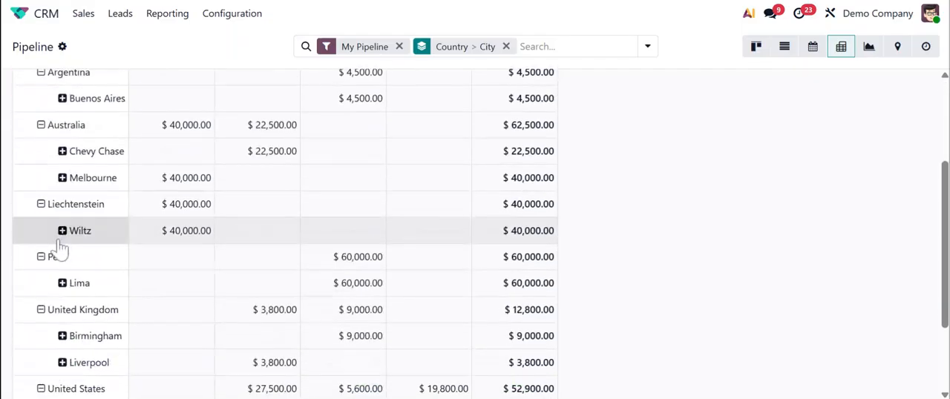
{"action": "scroll", "coordinate": [82, 349], "scroll_direction": "up", "scroll_amount": 3}
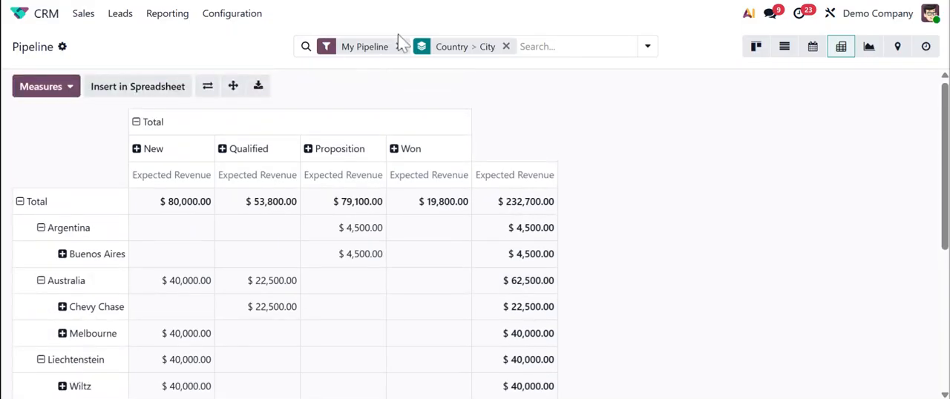
Add Salesperson as a third grouping level below Country and City, and review the expected revenue across the pivot rows
{"action": "left_click", "coordinate": [653, 52]}
{"action": "left_click", "coordinate": [653, 52]}
{"action": "left_click", "coordinate": [653, 52]}
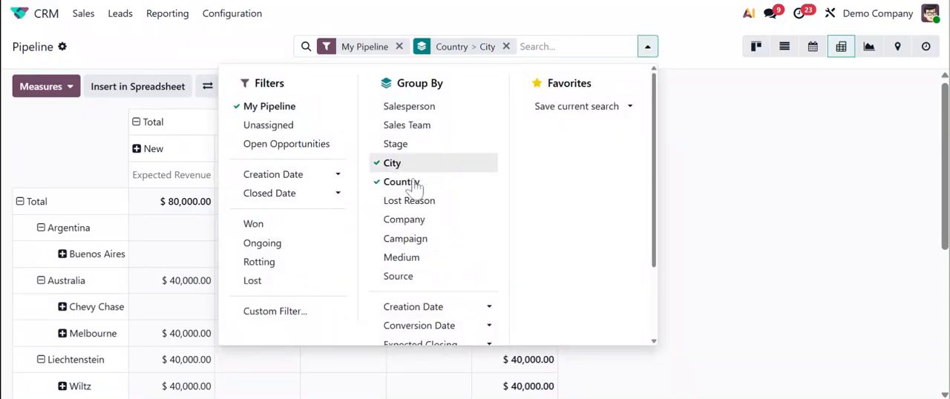
{"action": "scroll", "coordinate": [417, 269], "scroll_direction": "down", "scroll_amount": 2}
{"action": "scroll", "coordinate": [430, 330], "scroll_direction": "up", "scroll_amount": 3}
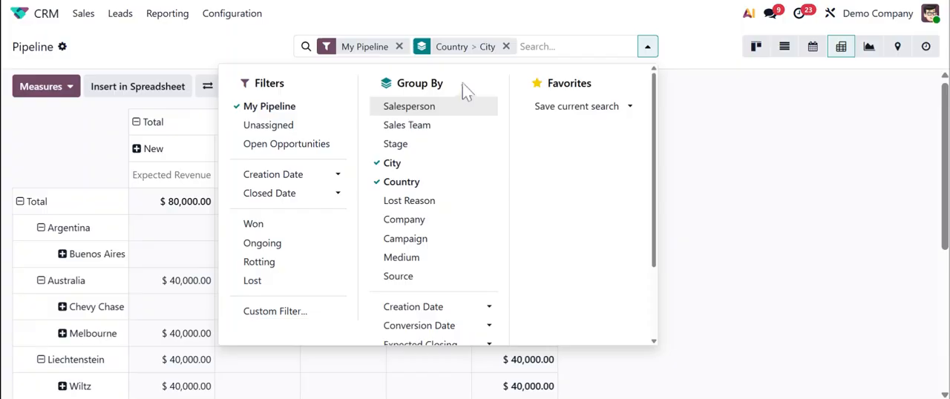
{"action": "left_click", "coordinate": [474, 110]}
{"action": "left_click", "coordinate": [674, 121]}
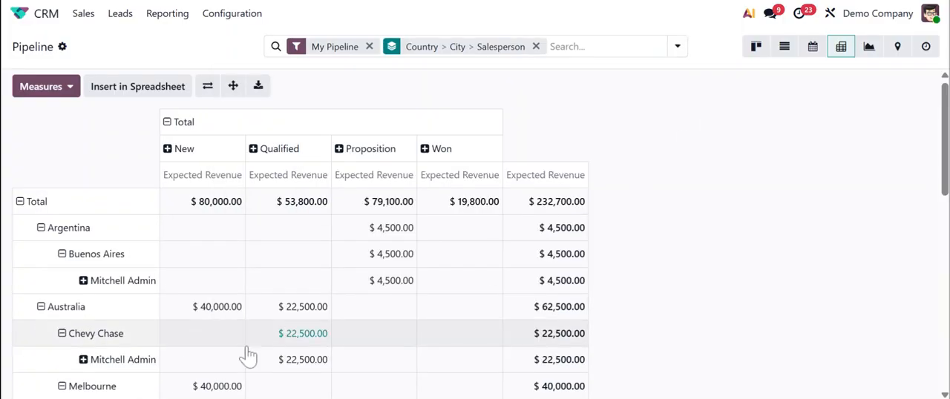
{"action": "scroll", "coordinate": [86, 300], "scroll_direction": "down", "scroll_amount": 1}
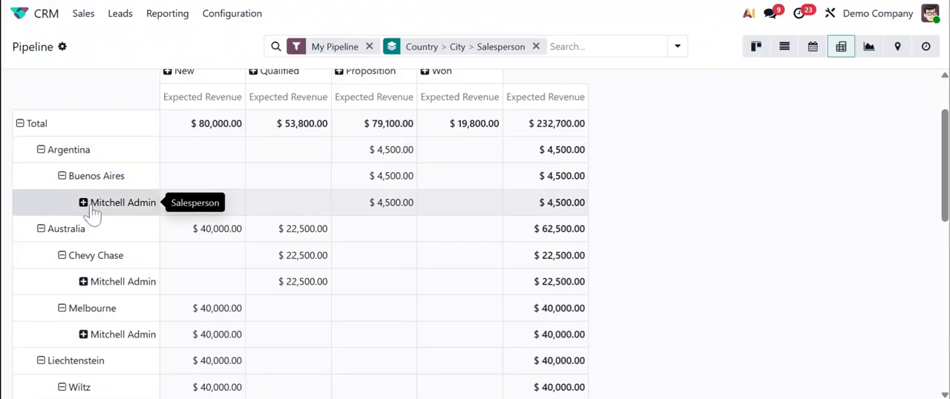
{"action": "scroll", "coordinate": [598, 256], "scroll_direction": "down", "scroll_amount": 4}
{"action": "scroll", "coordinate": [600, 265], "scroll_direction": "down", "scroll_amount": 3}
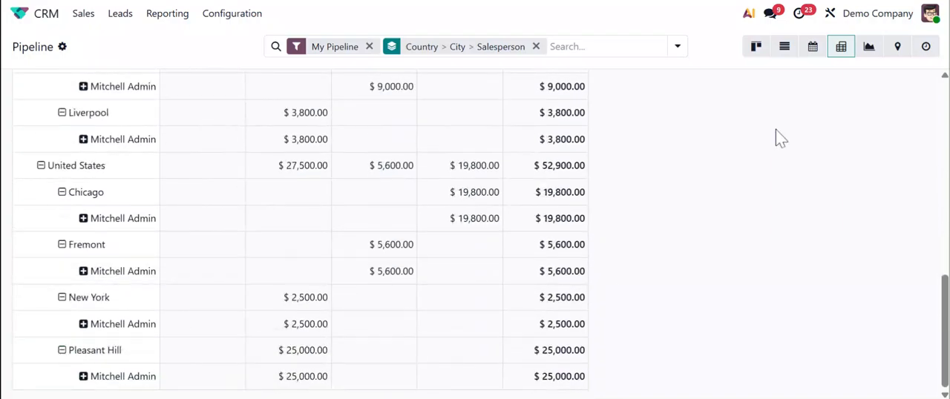
Show the grouped pipeline as a graph in pie chart form, and view the opportunities on the map
{"action": "left_click", "coordinate": [870, 48]}
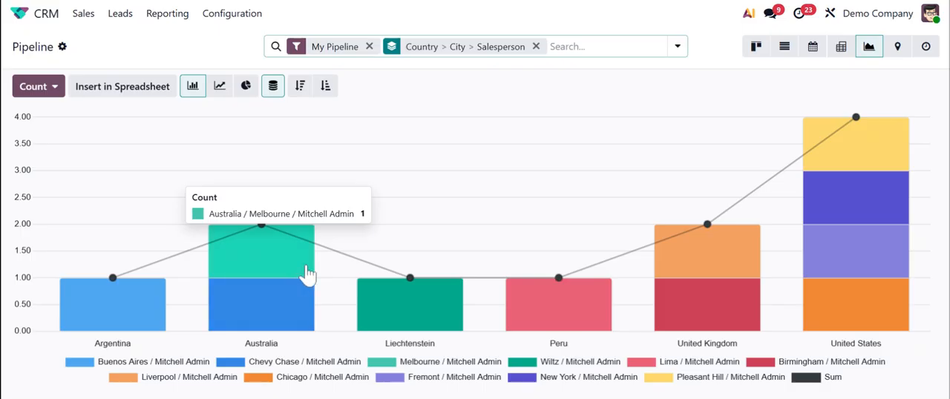
{"action": "left_click", "coordinate": [246, 86]}
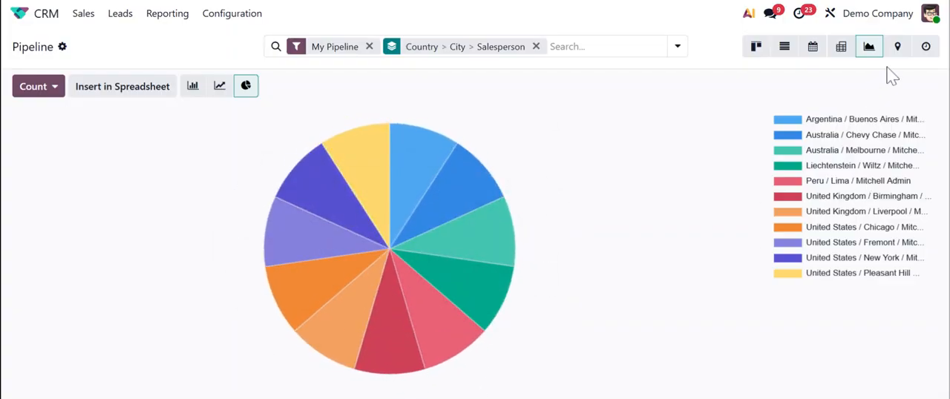
{"action": "left_click", "coordinate": [898, 47]}
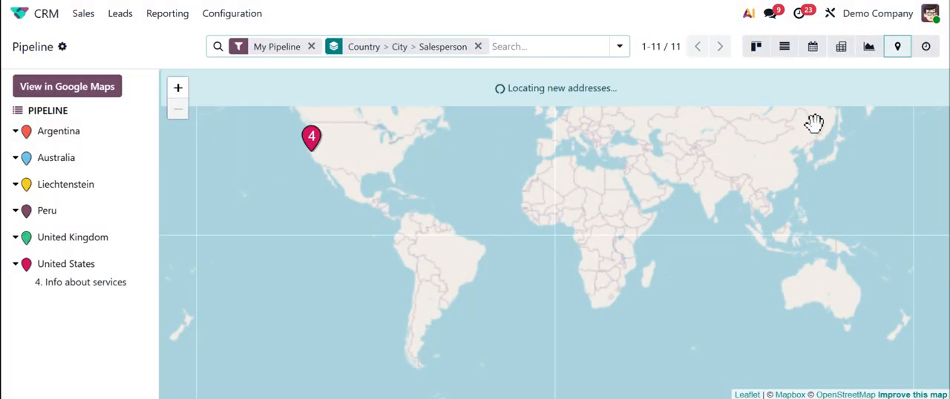
Return to the kanban board without the grouping and move Pricing for 25 desks to the Proposition stage
{"action": "left_click", "coordinate": [751, 51]}
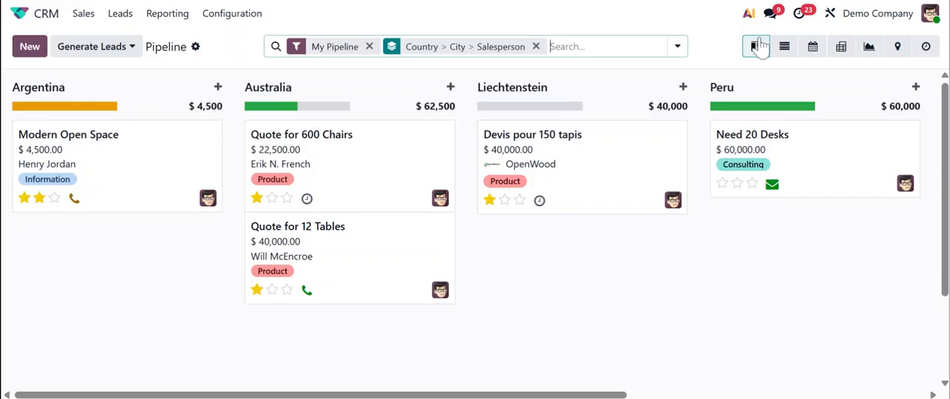
{"action": "key", "text": "BackSpace"}
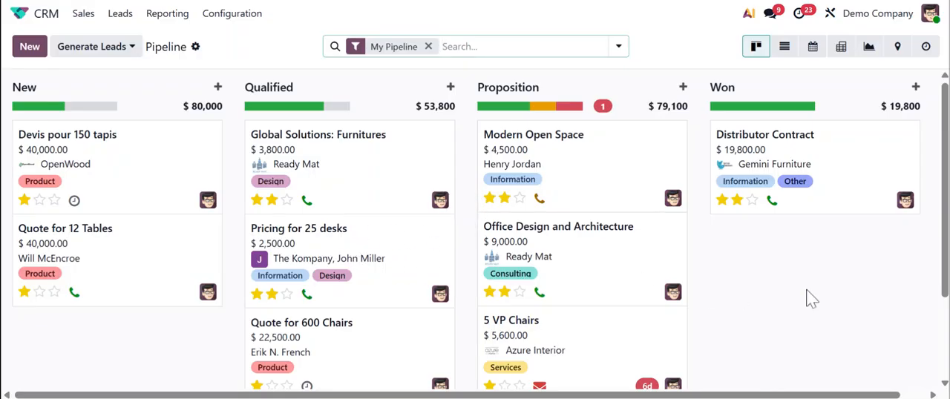
{"action": "left_click_drag", "start_coordinate": [341, 249], "coordinate": [604, 162]}
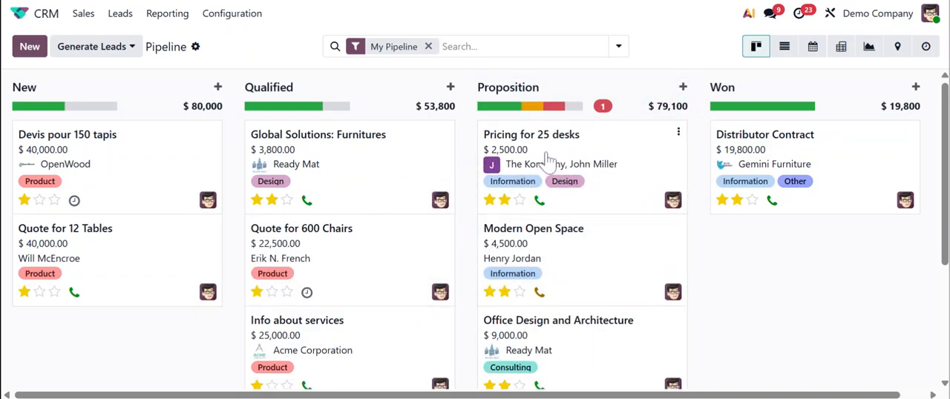
Create a new quotation from the Pricing for 25 desks opportunity and add the product Desk Combination (FURN_7800) as an order line
{"action": "left_click", "coordinate": [631, 161]}
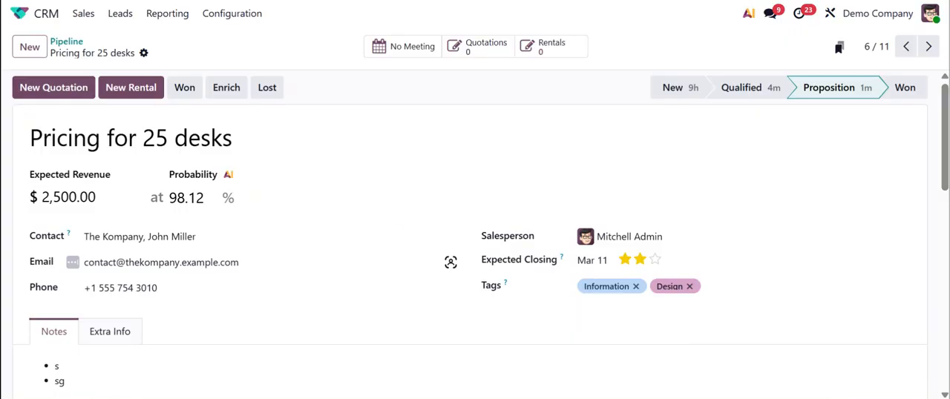
{"action": "left_click", "coordinate": [23, 102]}
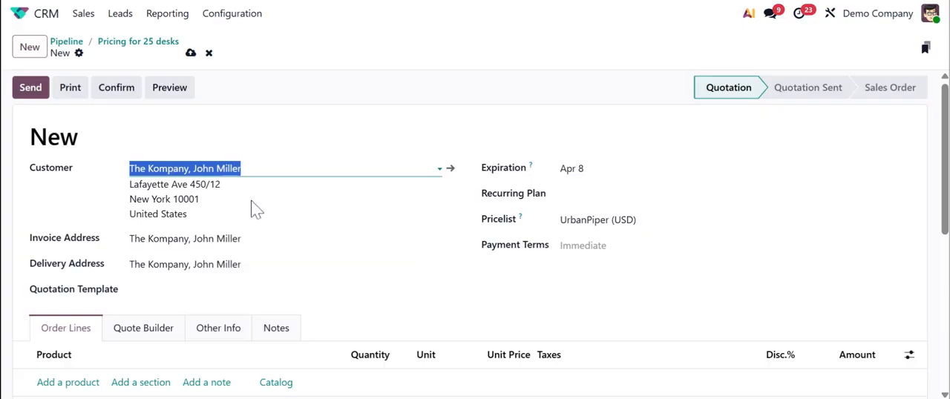
{"action": "scroll", "coordinate": [475, 237], "scroll_direction": "down", "scroll_amount": 1}
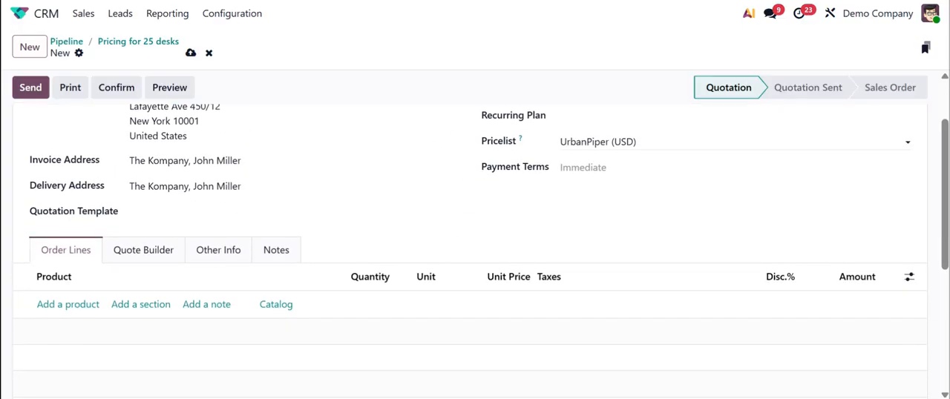
{"action": "left_click", "coordinate": [74, 307]}
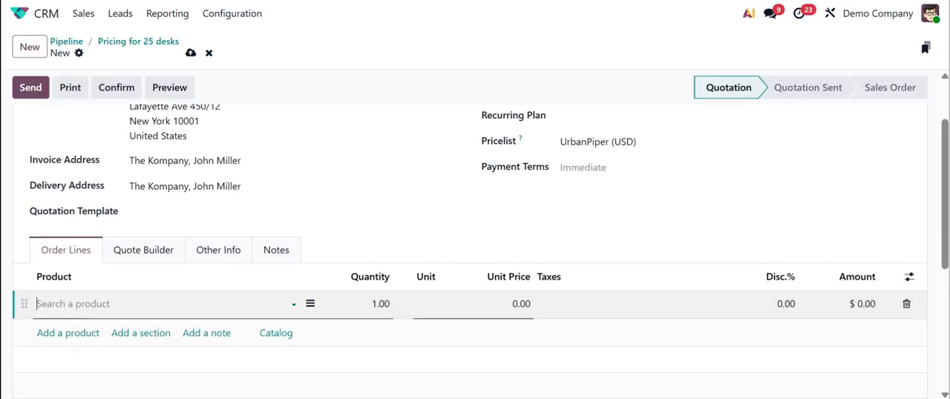
{"action": "type", "text": "desk"}
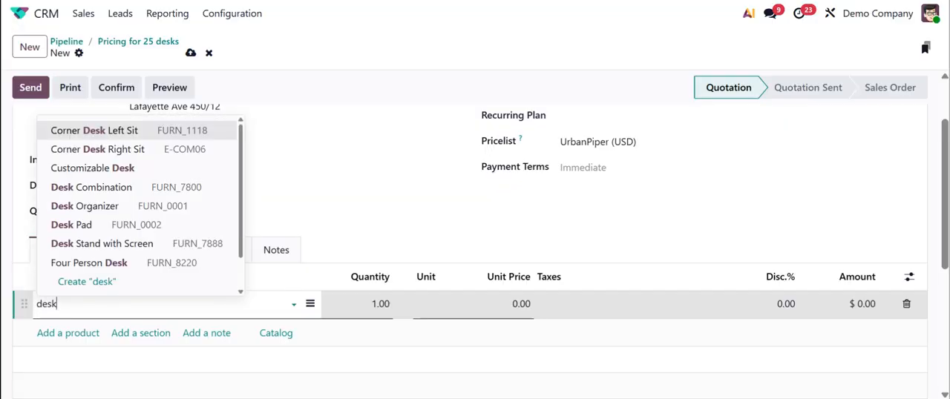
{"action": "left_click", "coordinate": [71, 189]}
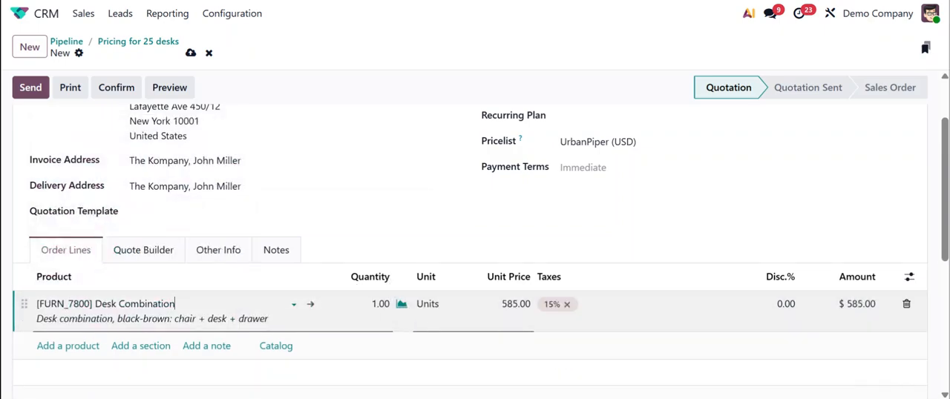
Set the Desk Combination order line to a quantity of 25 and a unit price of 100
{"action": "key", "text": "Tab"}
{"action": "type", "text": "25"}
{"action": "left_click", "coordinate": [542, 238]}
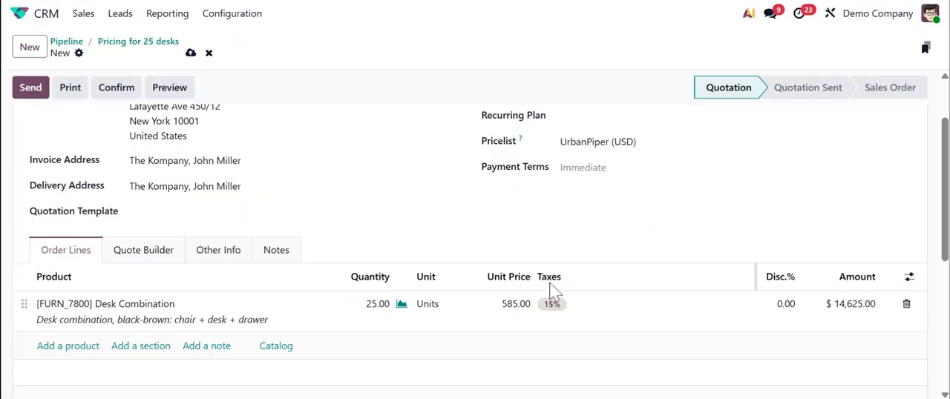
{"action": "left_click", "coordinate": [522, 318]}
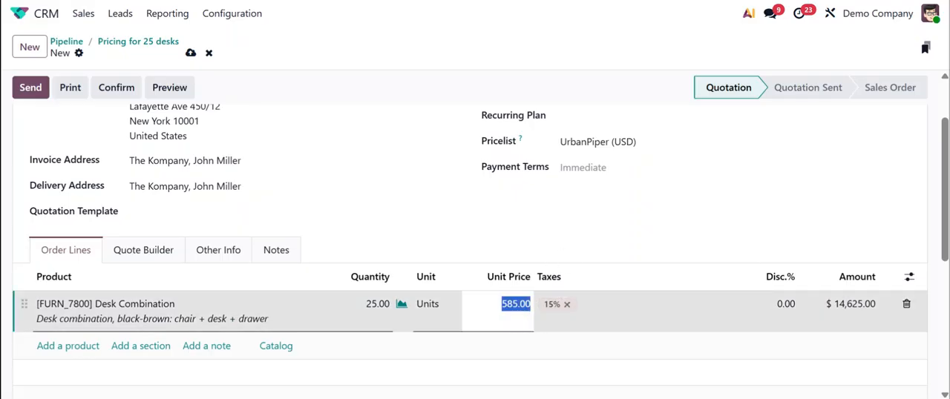
{"action": "type", "text": "1"}
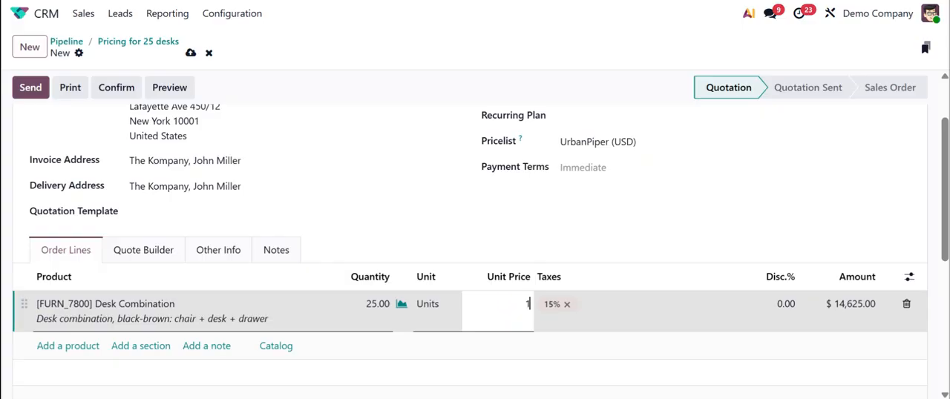
{"action": "type", "text": "00"}
{"action": "left_click", "coordinate": [588, 221]}
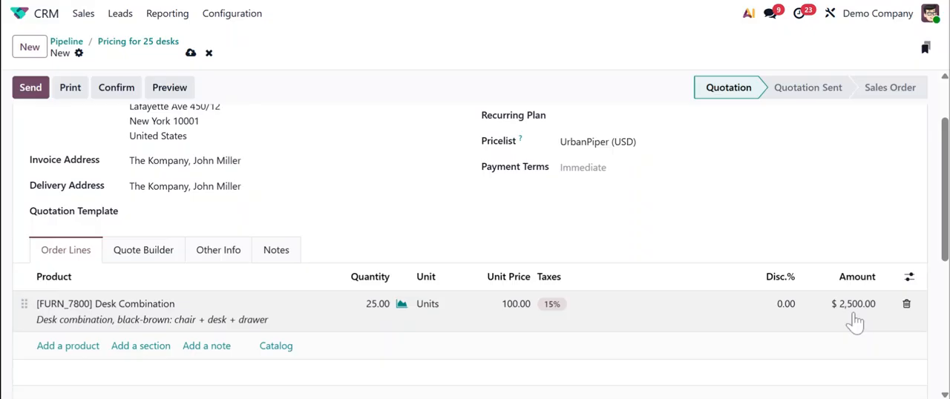
Check the quotation's totals, save it, and confirm it as a sales order
{"action": "scroll", "coordinate": [854, 327], "scroll_direction": "down", "scroll_amount": 3}
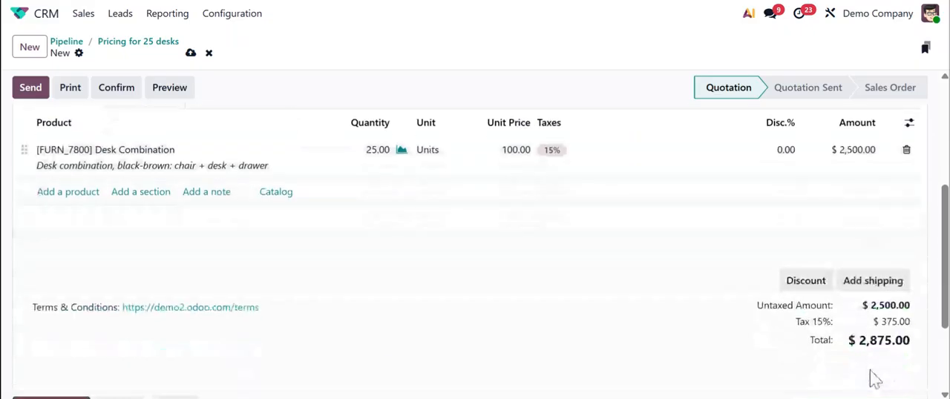
{"action": "scroll", "coordinate": [872, 375], "scroll_direction": "up", "scroll_amount": 5}
{"action": "left_click", "coordinate": [190, 54]}
{"action": "left_click", "coordinate": [111, 92]}
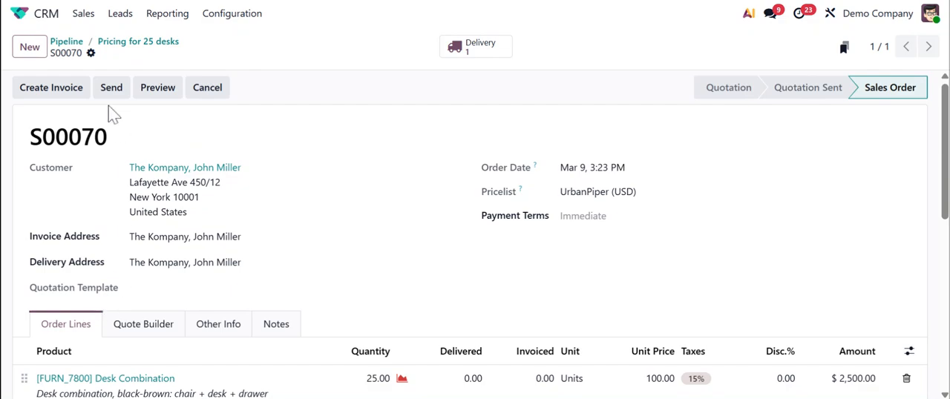
Go back through the opportunity to the pipeline and move Pricing for 25 desks to the Won stage
{"action": "left_click", "coordinate": [122, 42]}
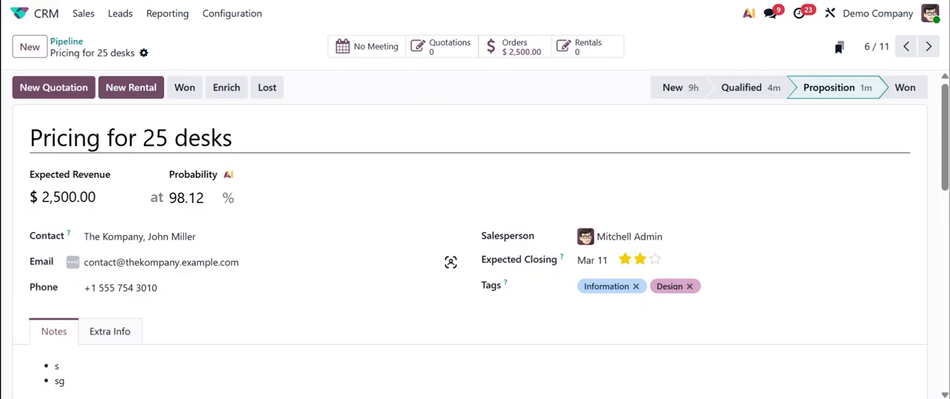
{"action": "left_click", "coordinate": [67, 42]}
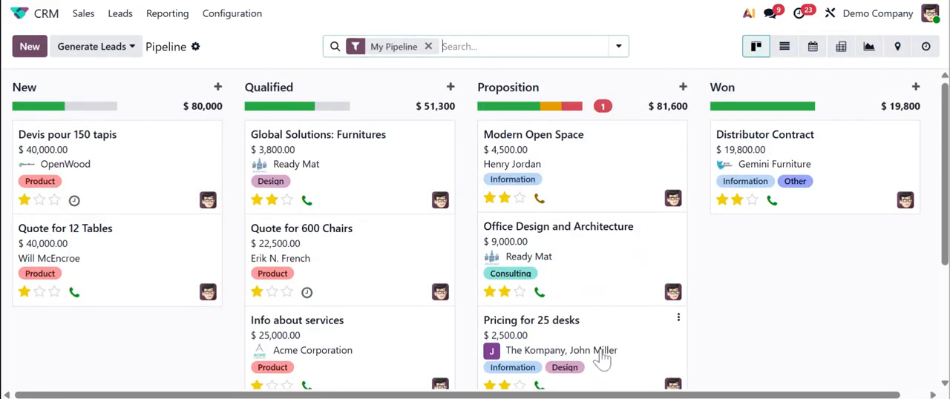
{"action": "left_click_drag", "start_coordinate": [571, 341], "coordinate": [787, 156]}
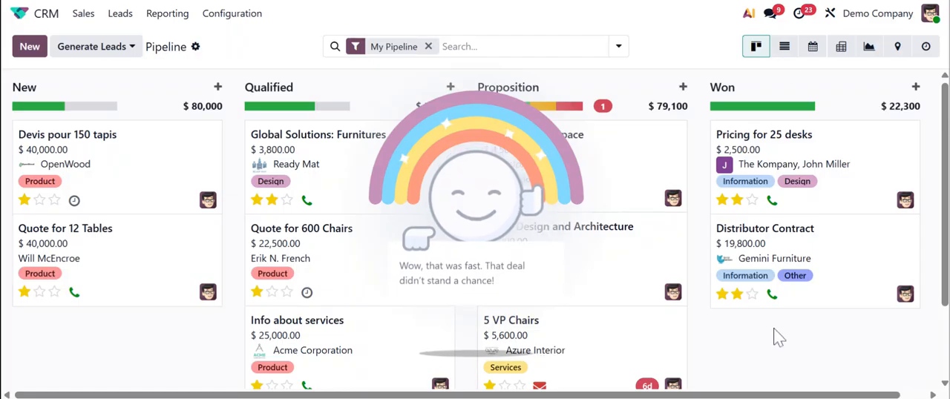
{"action": "left_click_drag", "start_coordinate": [791, 397], "coordinate": [820, 397]}
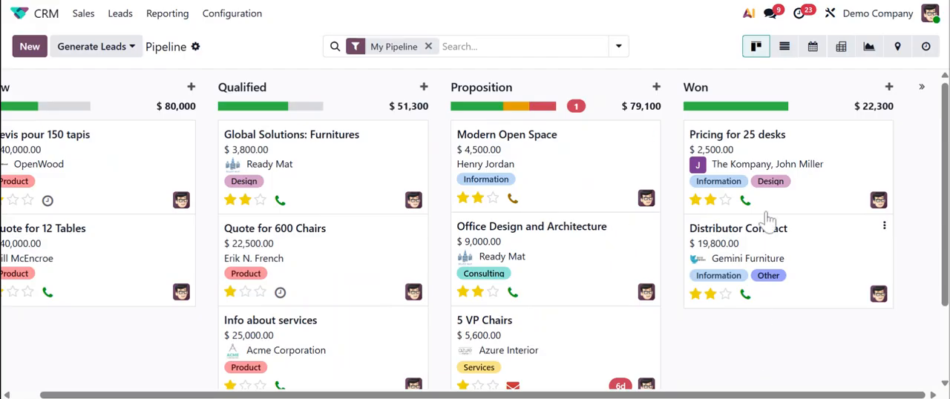